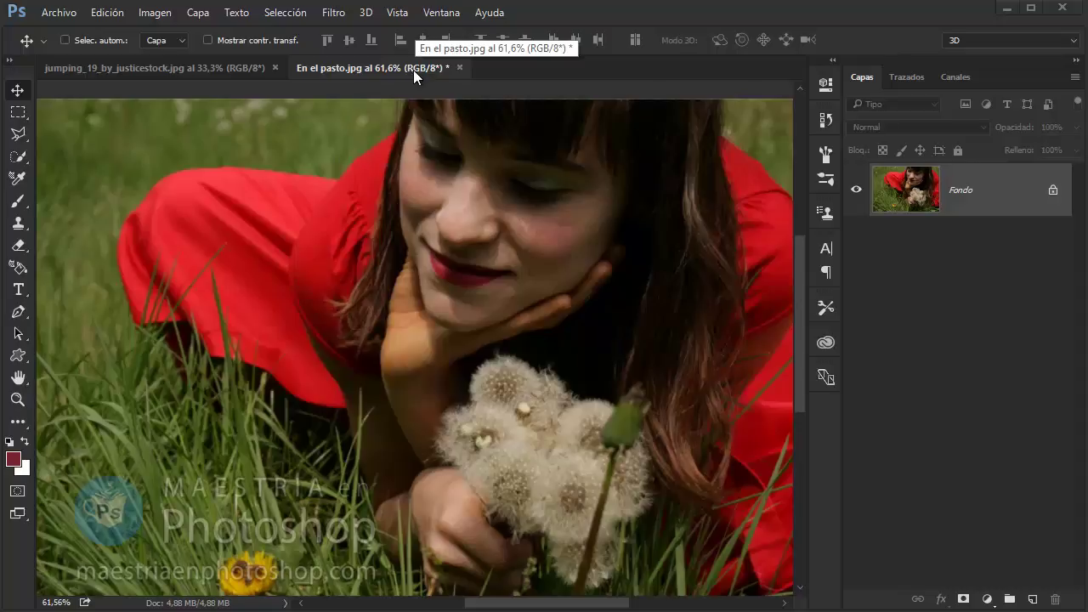
In the Canales panel, show only the Rojo channel so the photo appears in grayscale.
left_click(959, 78)
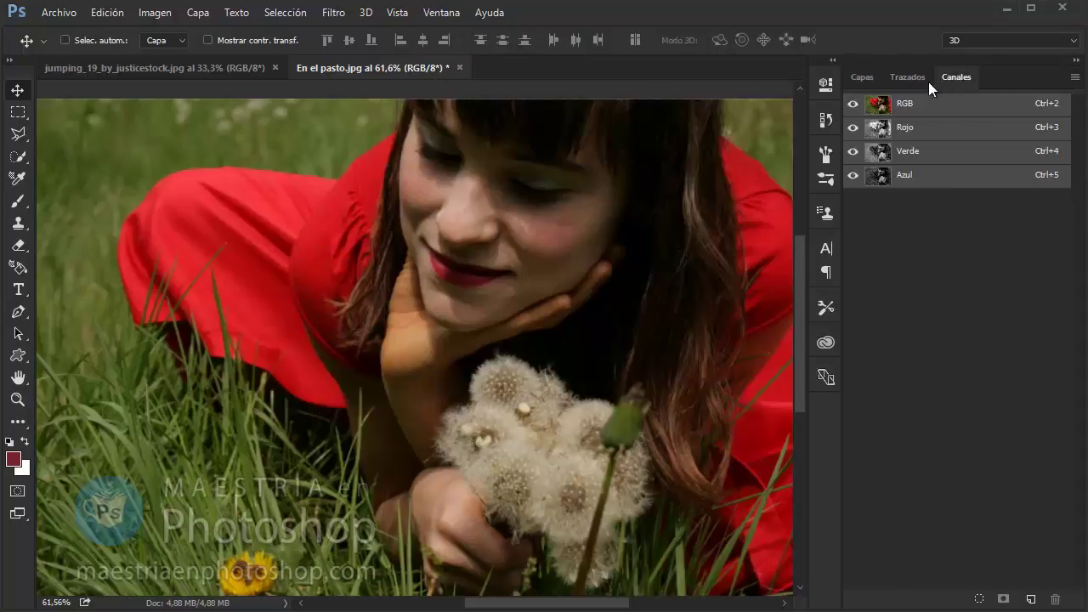
left_click(440, 17)
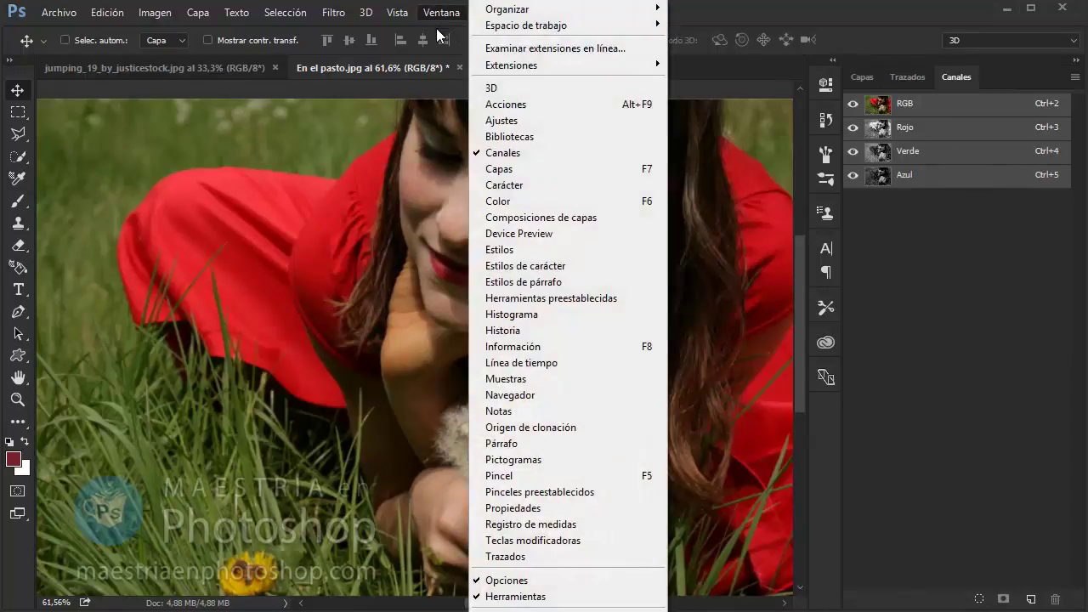
left_click(931, 189)
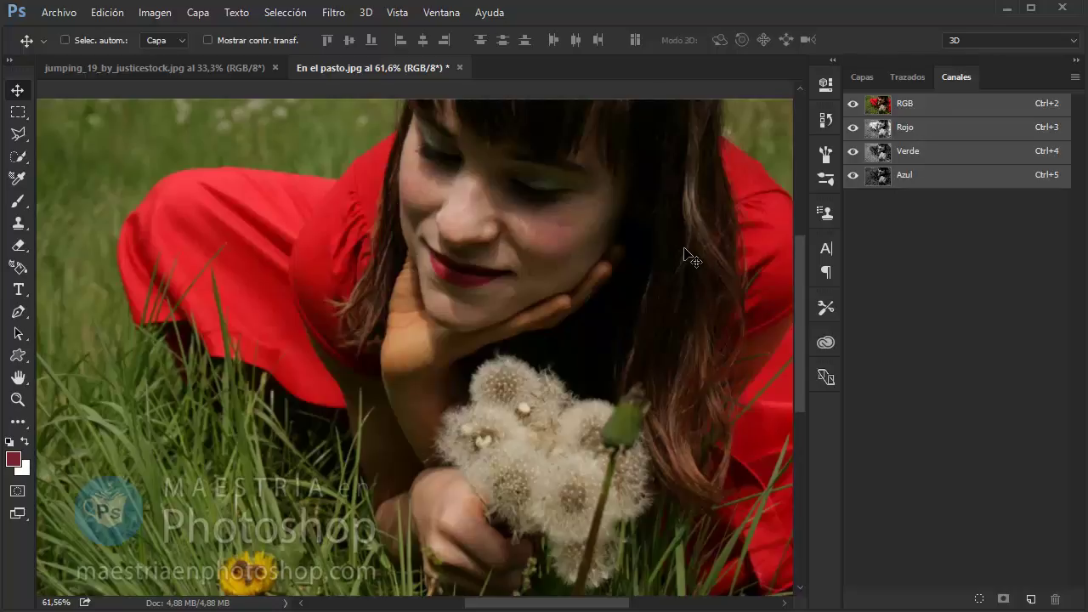
left_click(903, 134)
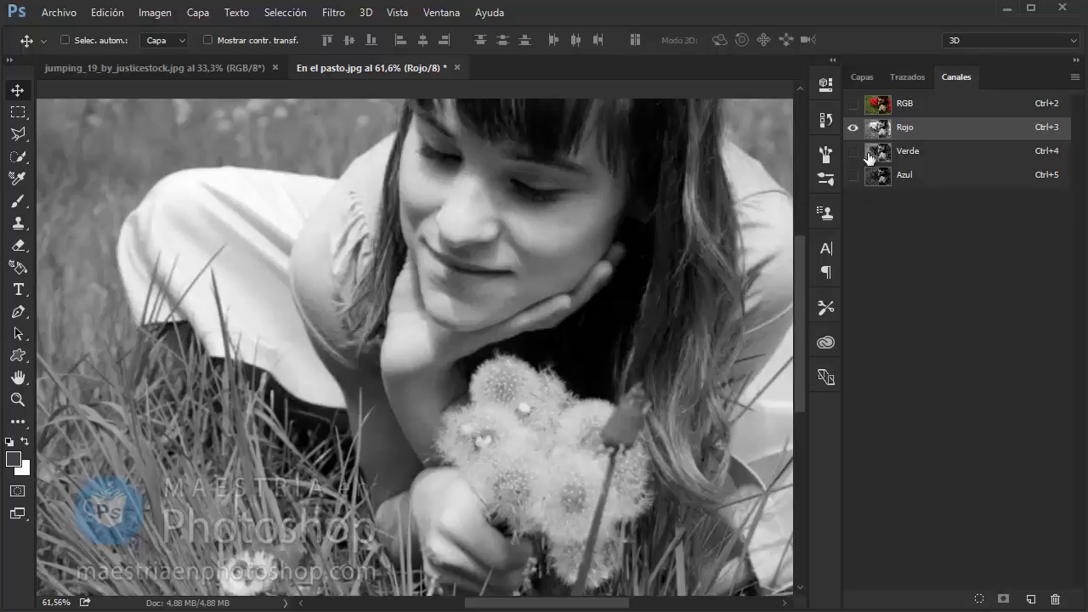
Preview channel pairs together: Rojo+Verde, Rojo+Azul and Verde+Azul, then restore Rojo.
left_click(854, 151)
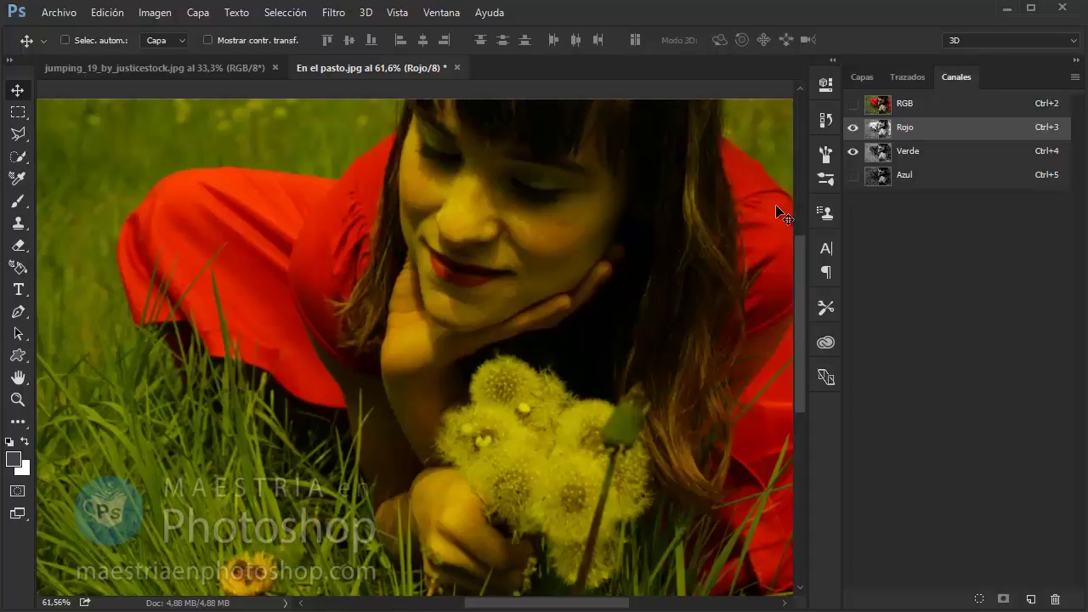
left_click(853, 174)
left_click(853, 150)
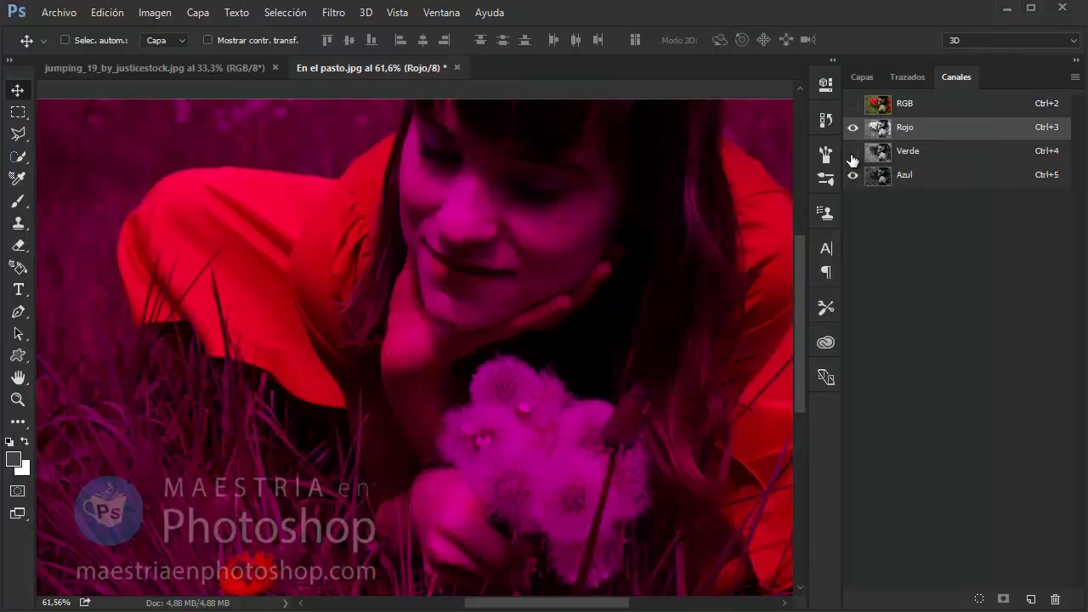
left_click(852, 151)
left_click(853, 127)
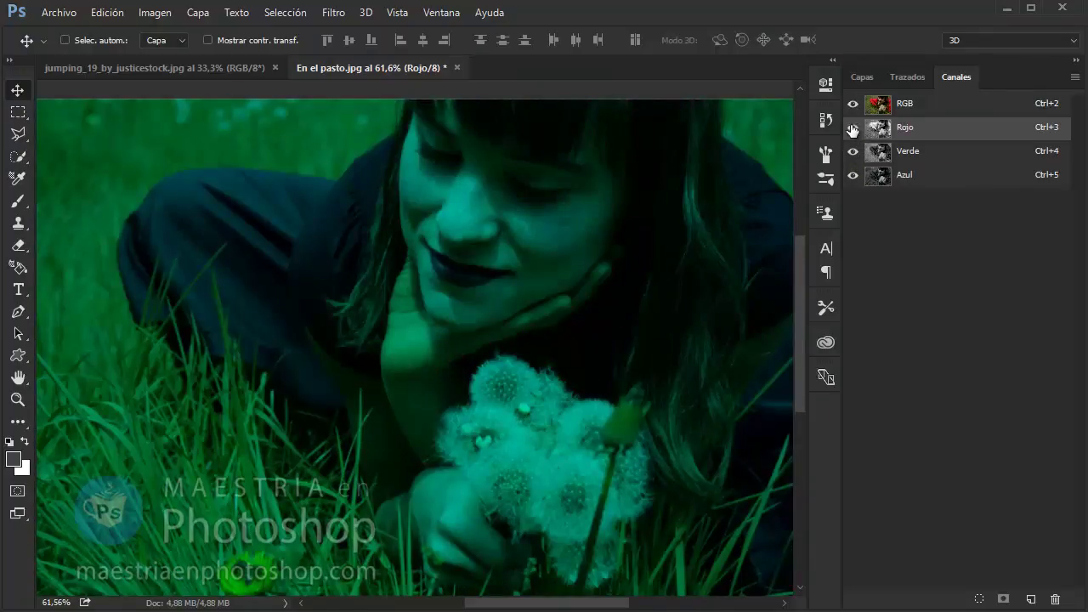
left_click(853, 127)
View Verde, Rojo and Azul individually, then return to the full-colour RGB composite.
left_click(941, 149)
left_click(940, 135)
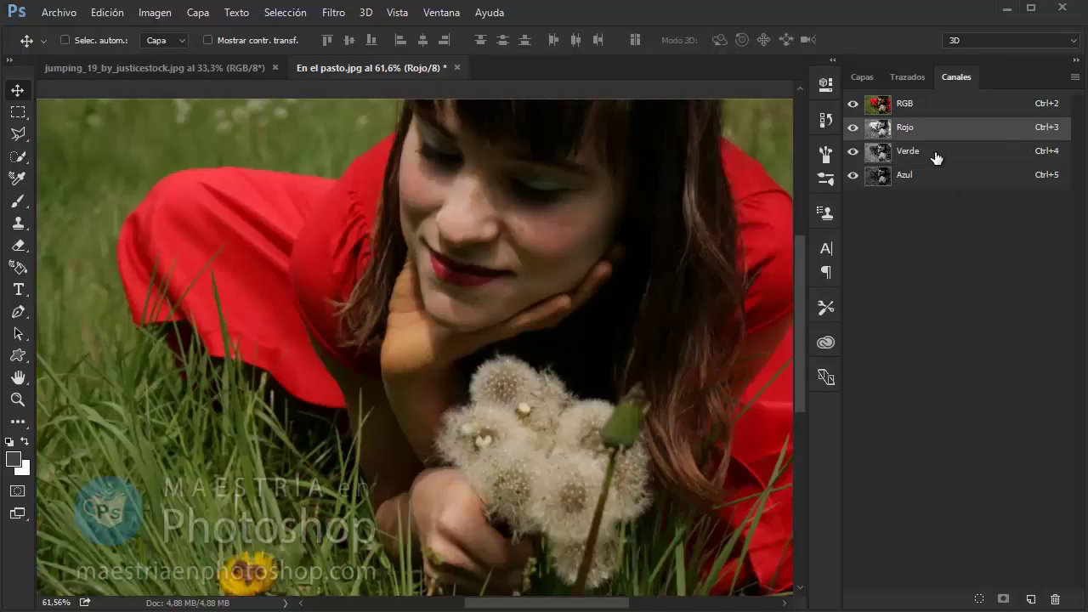
left_click(936, 156)
left_click(920, 179)
left_click(914, 134)
left_click(913, 105)
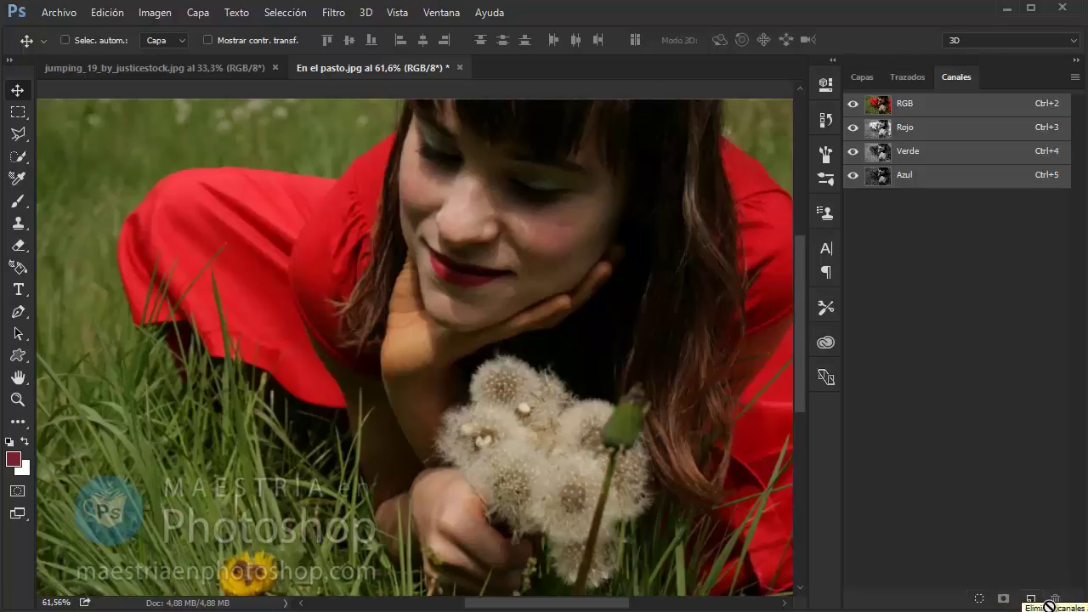
With Rectangular Marquee active, show only Rojo and load its brightness as a selection.
key("m")
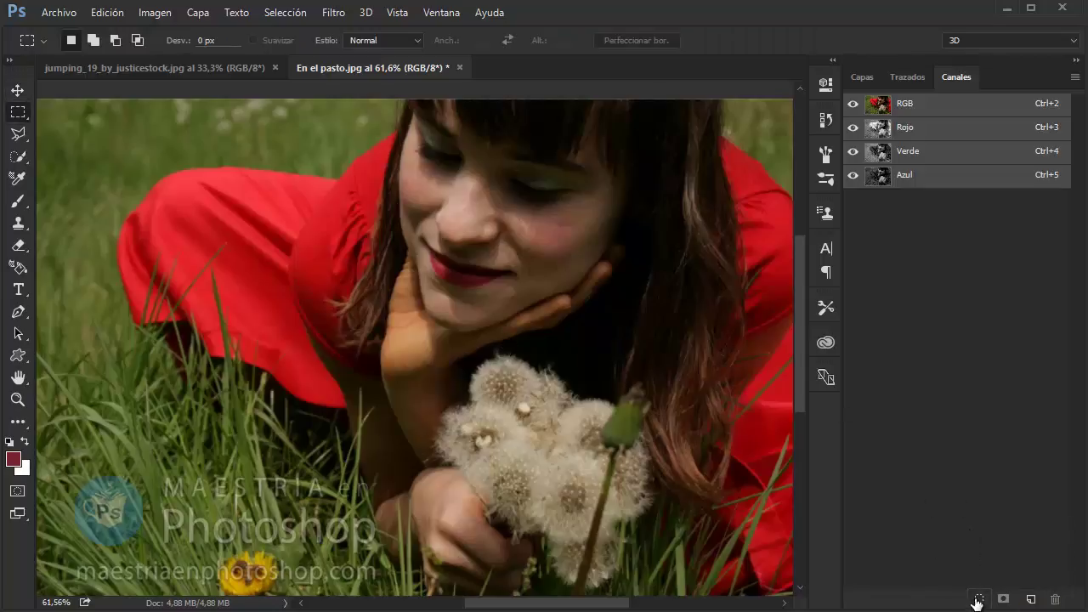
left_click(949, 177)
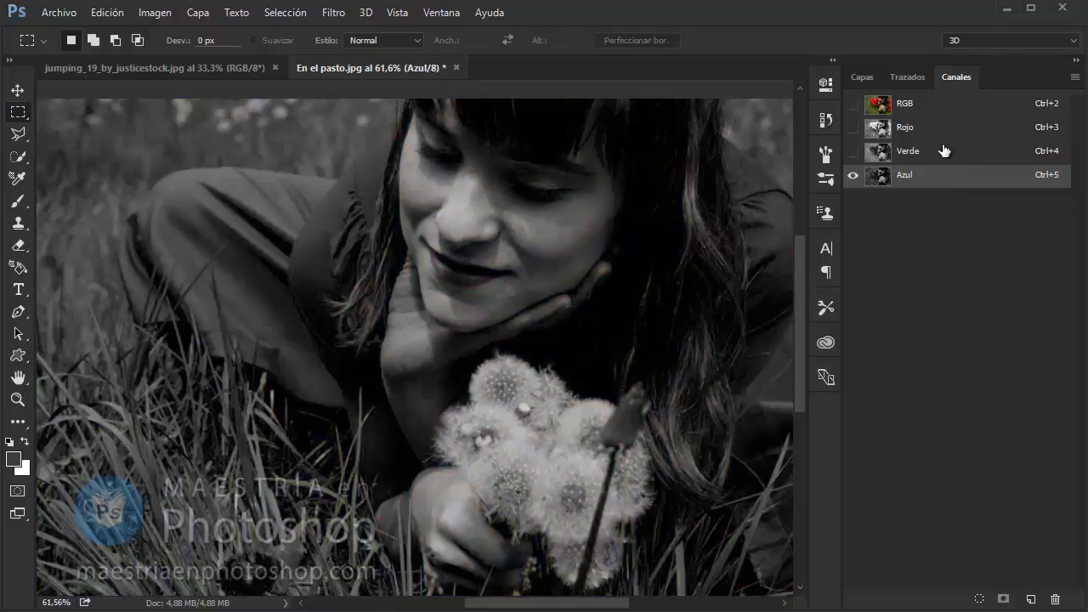
left_click(944, 150)
left_click(942, 127)
left_click(944, 105)
left_click(942, 127)
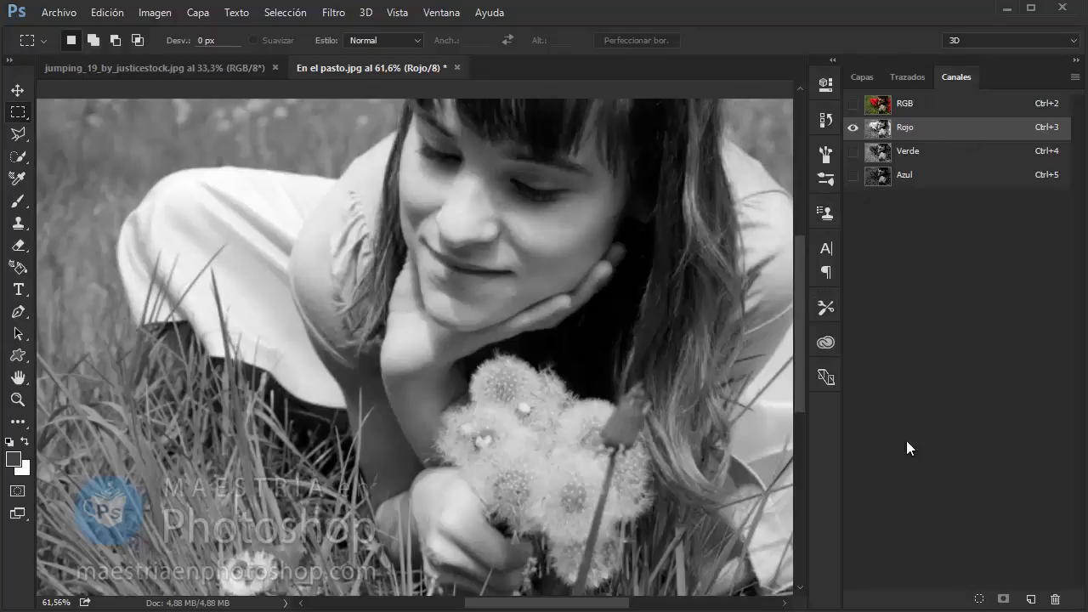
left_click(978, 601)
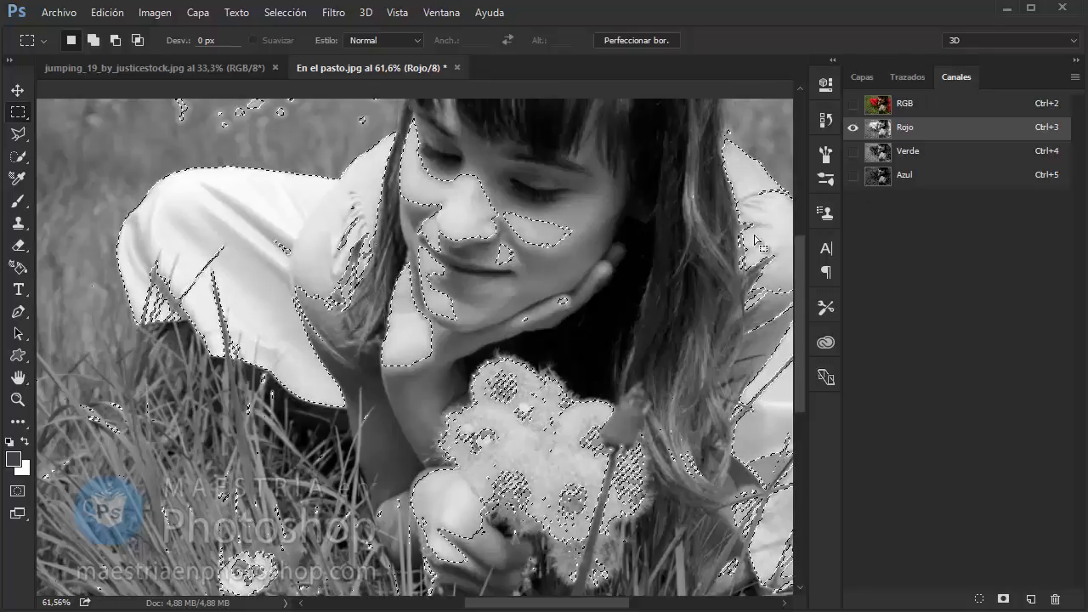
Add new layer Capa 1 and fill the selection on it with black (000000).
left_click(857, 76)
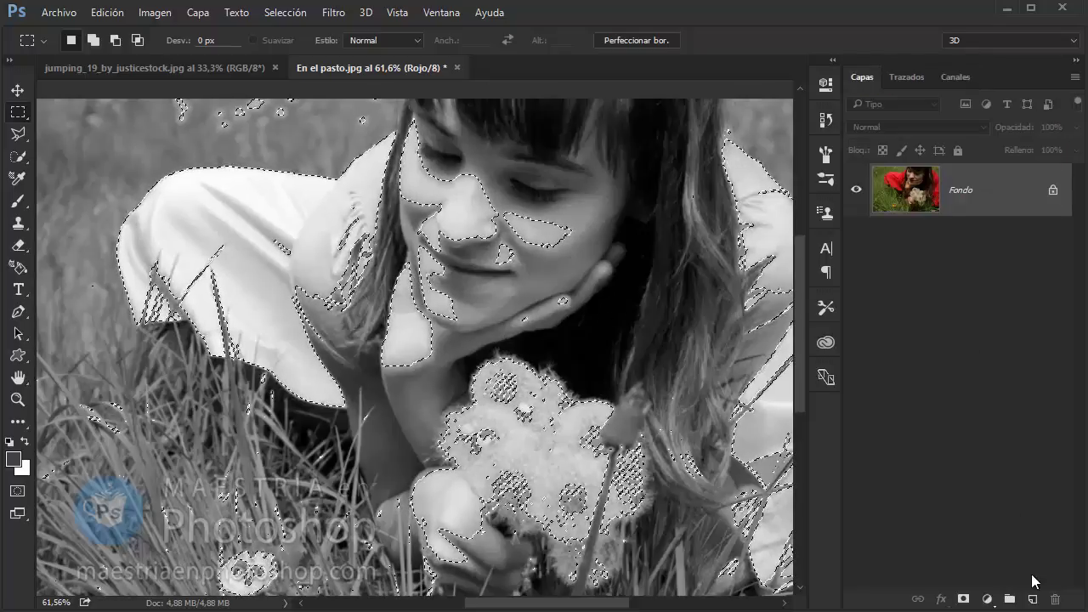
left_click(1033, 599)
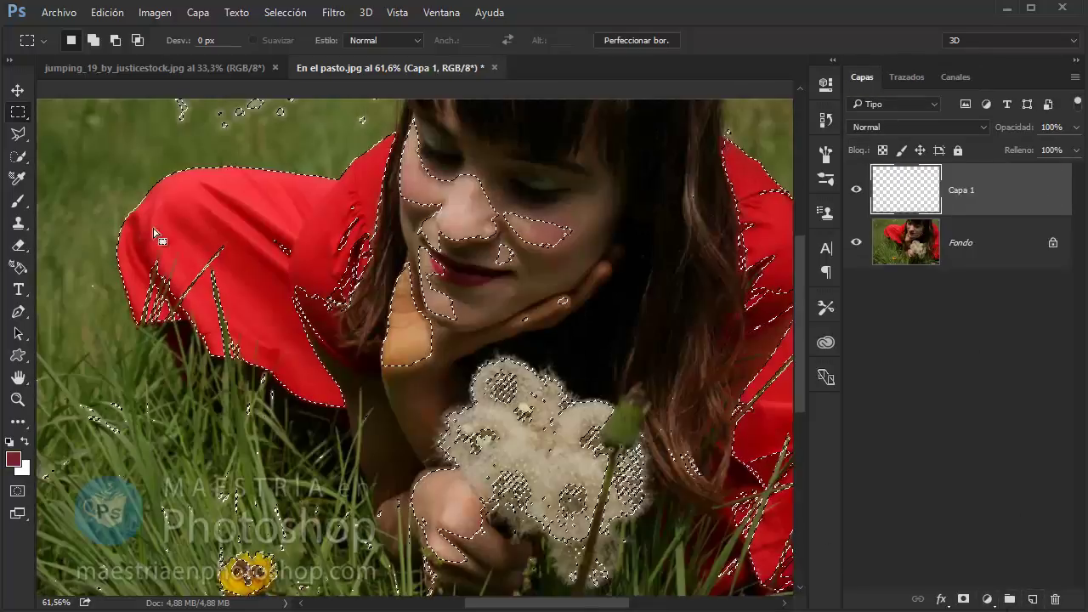
left_click(102, 13)
left_click(197, 234)
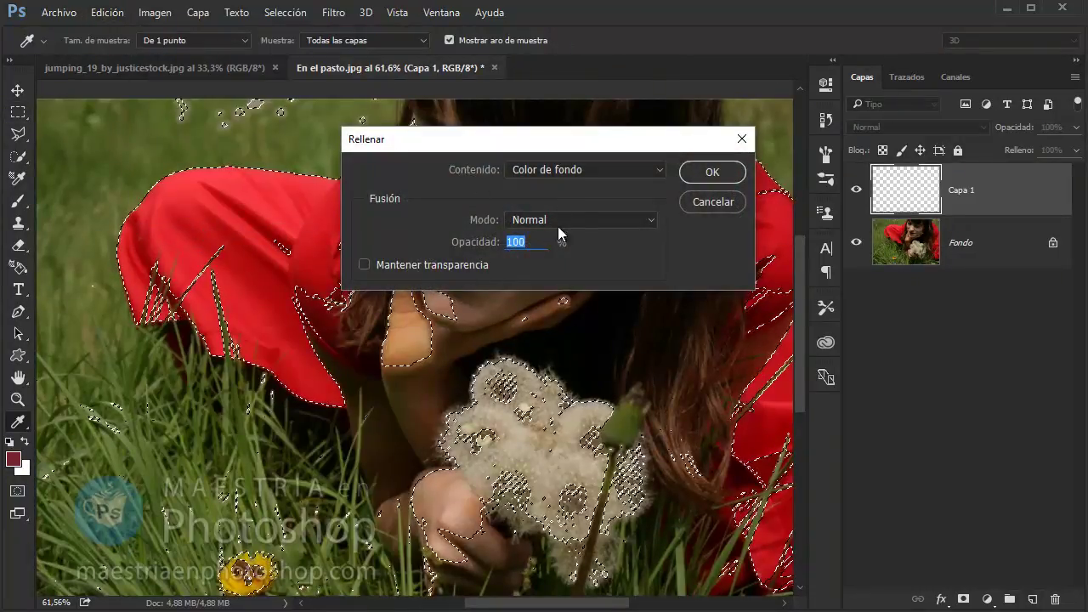
left_click(578, 170)
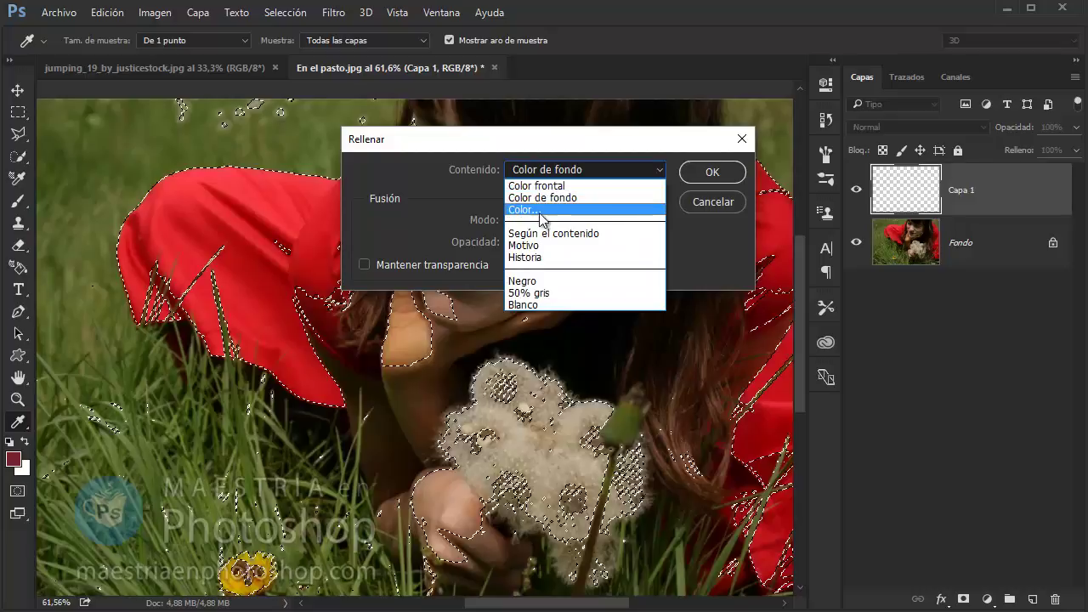
left_click(556, 210)
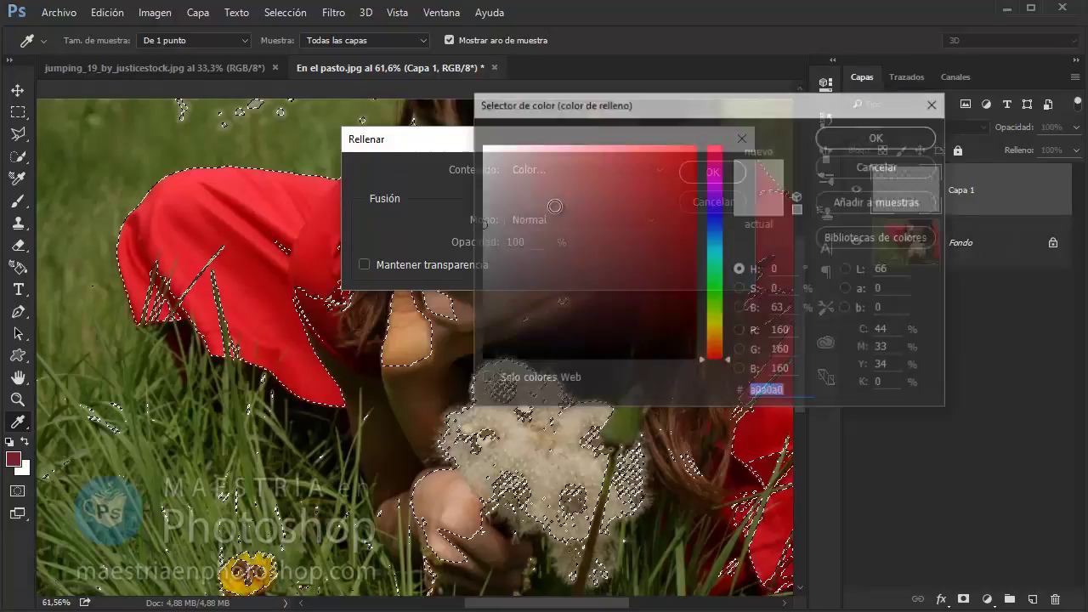
left_click_drag(555, 206, 393, 425)
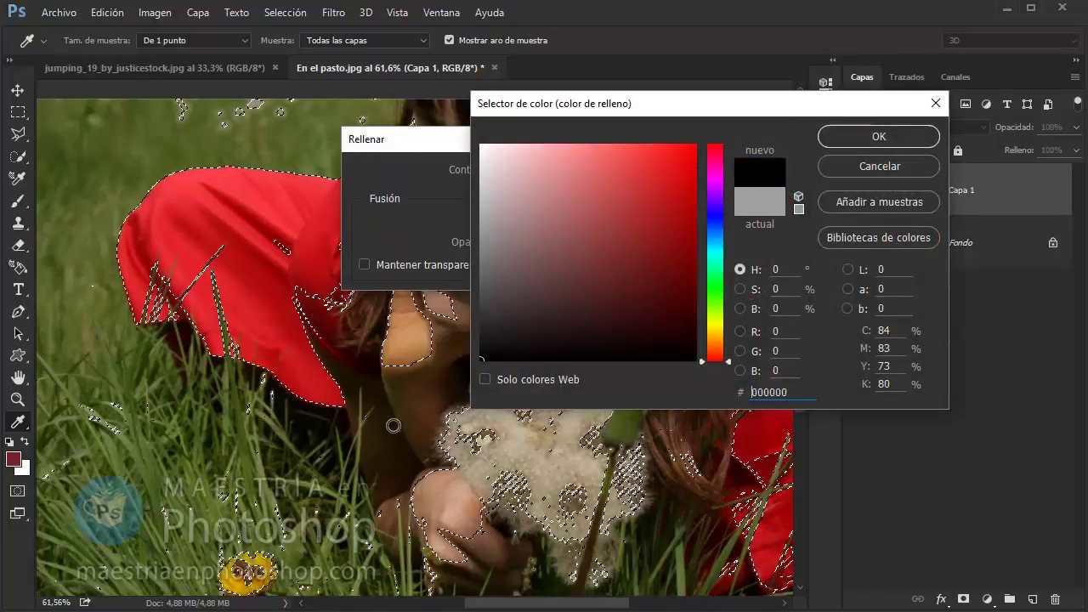
left_click(884, 134)
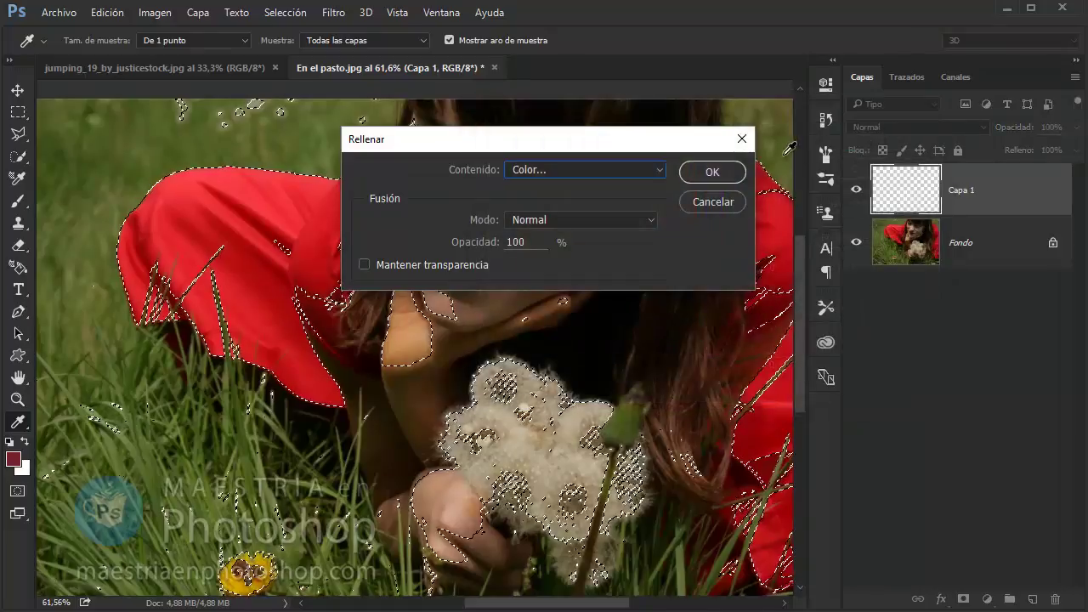
left_click(718, 173)
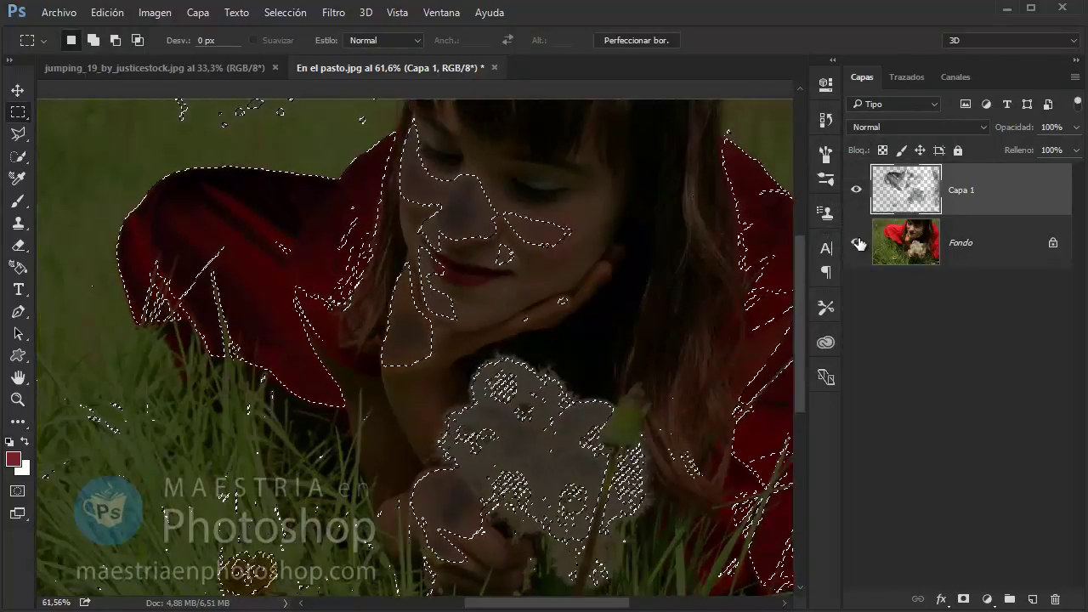
Hide the Fondo layer, zoom out and back to 50%, and inspect the channels.
left_click(856, 242)
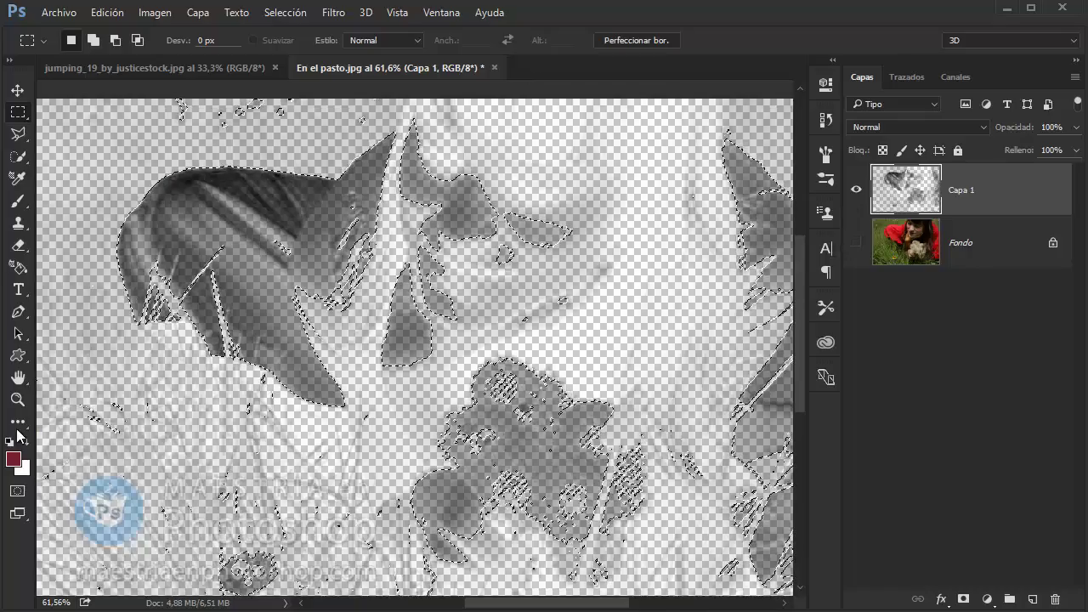
key("z")
mouse_move(527, 299)
left_mouse_down()
mouse_move(486, 299)
mouse_move(611, 264)
left_mouse_up()
key("ctrl+alt+2")
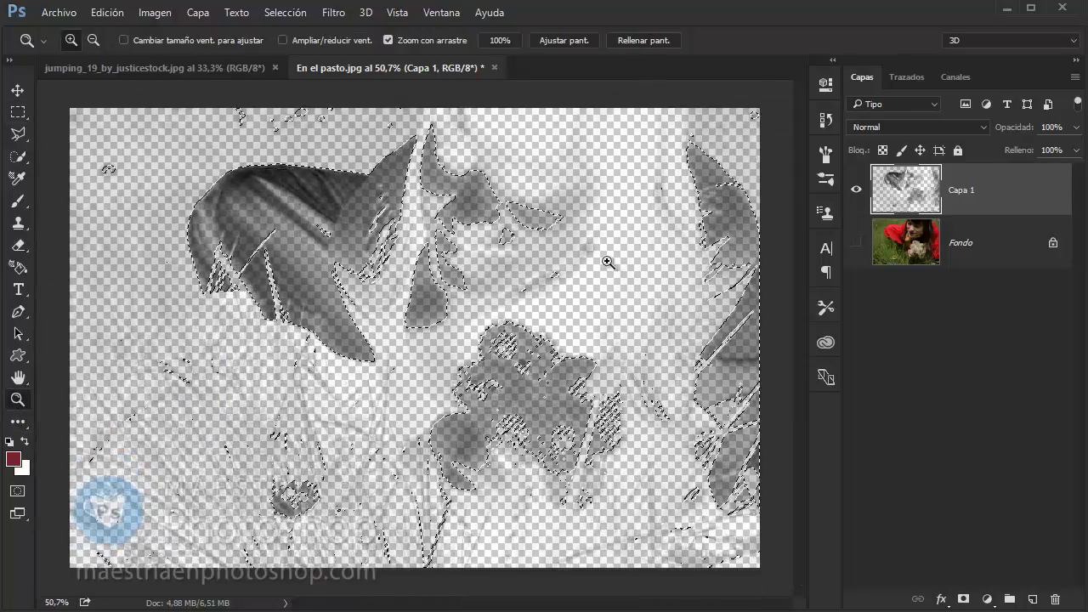
left_click(953, 77)
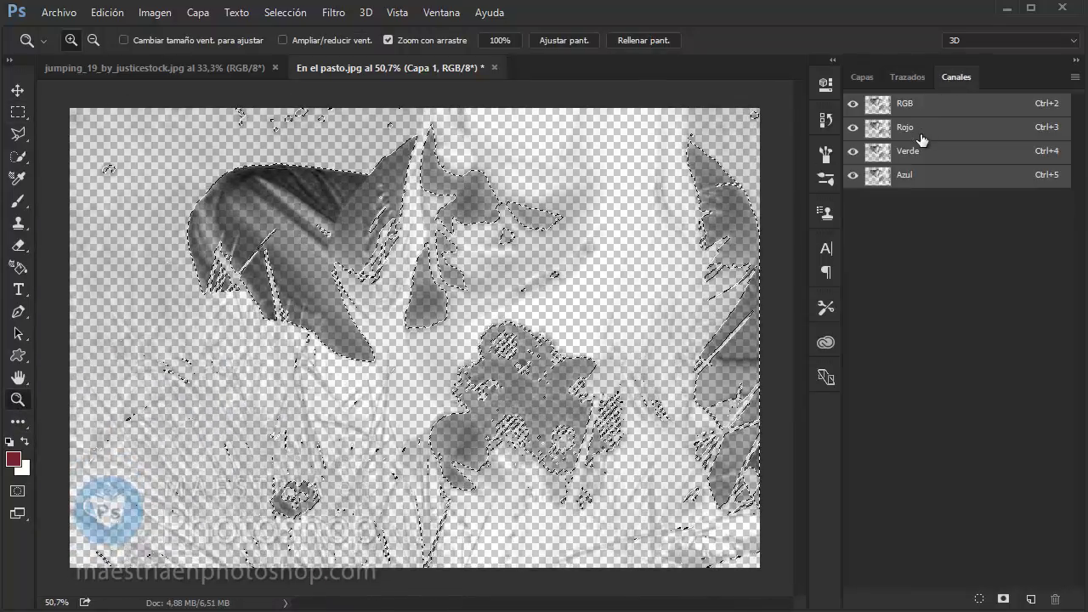
left_click(862, 77)
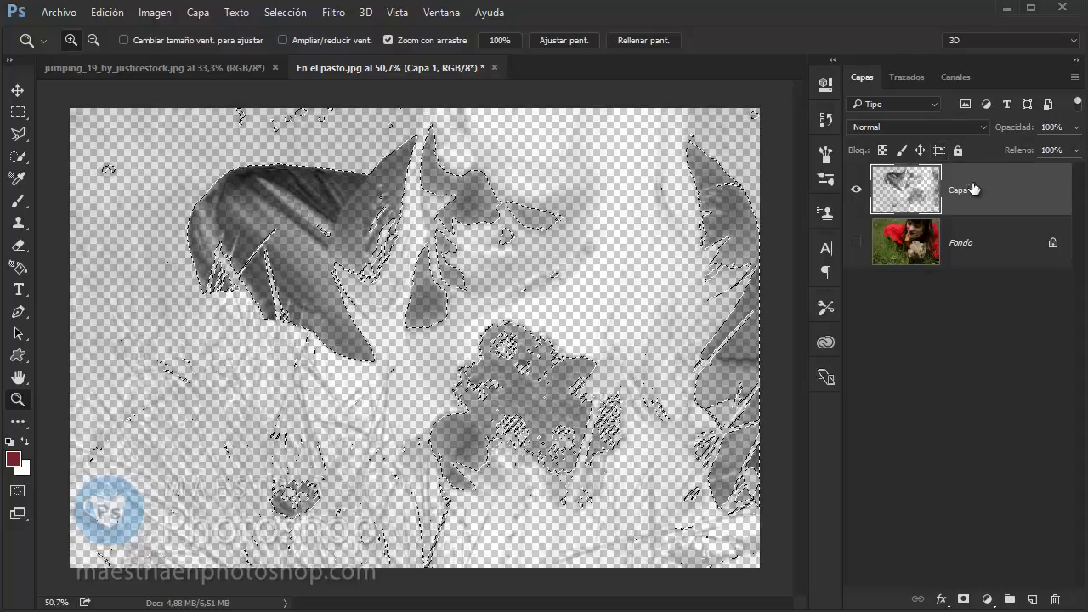
Delete the black-filled Capa 1 layer and clear the selection.
left_click_drag(969, 191, 1057, 593)
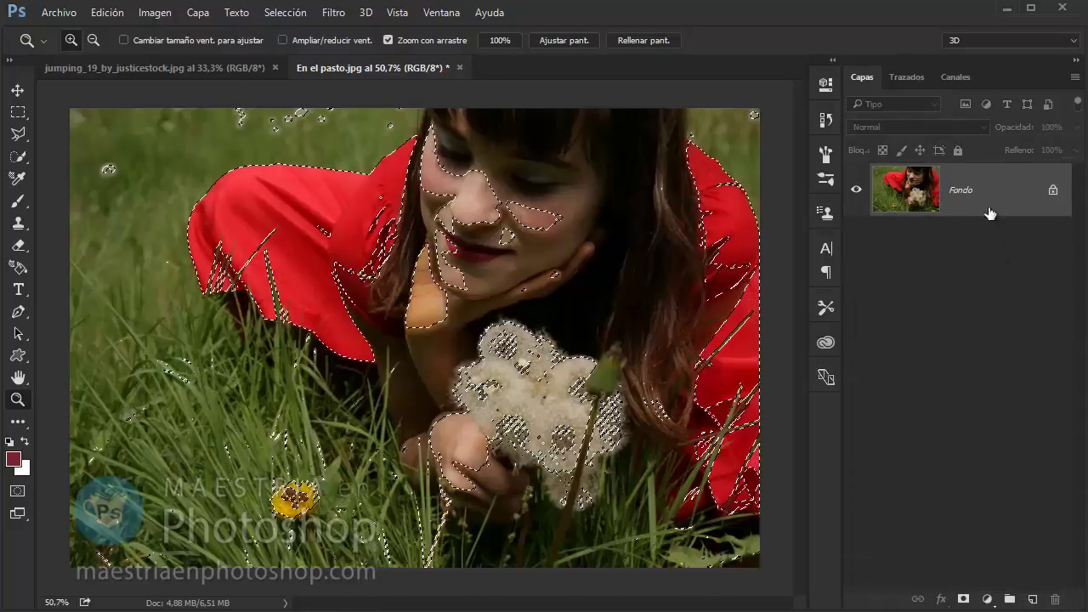
left_click(943, 78)
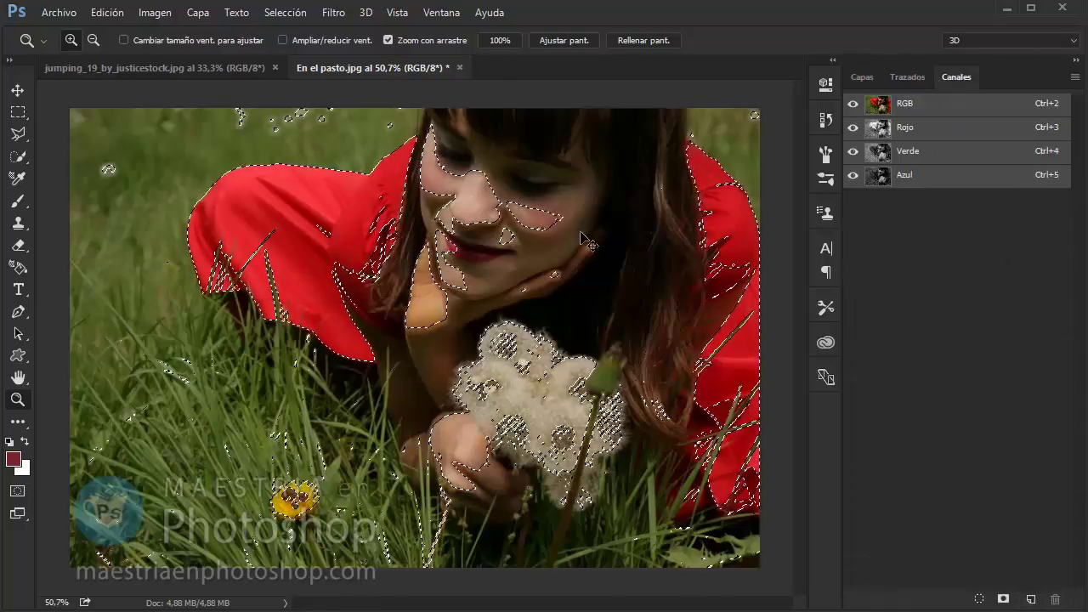
key("ctrl+d")
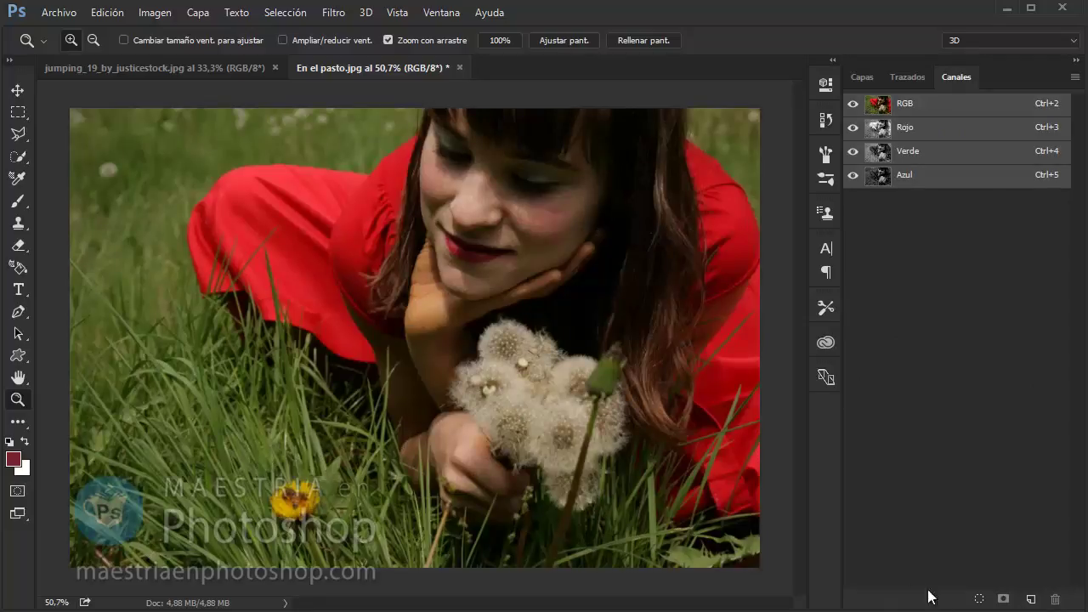
Use Selección > Gama de colores and sample the red dress to select it.
left_click_drag(1002, 605, 1008, 603)
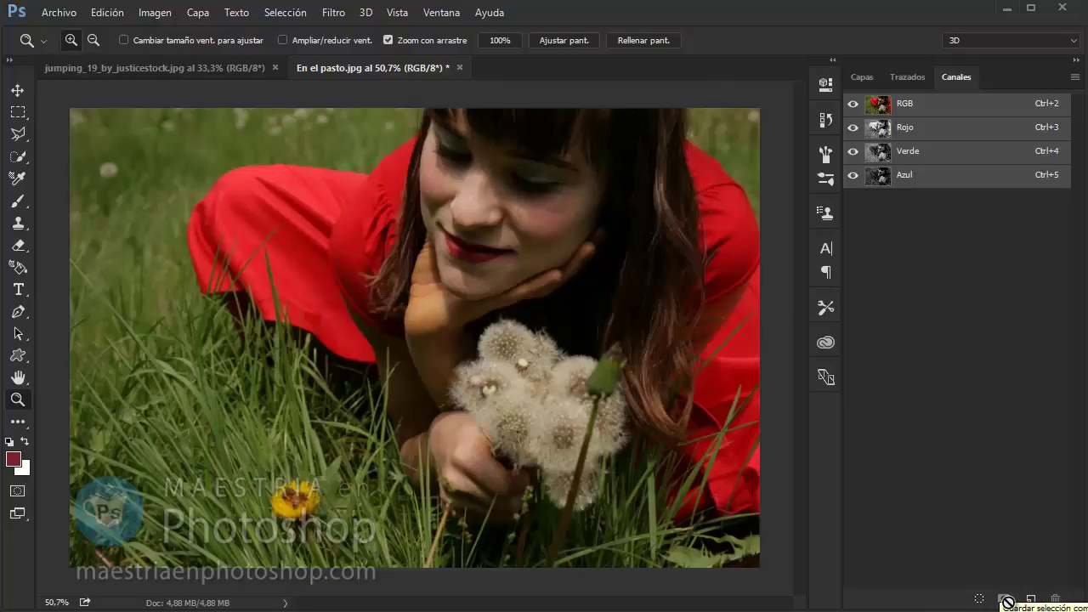
left_click(263, 10)
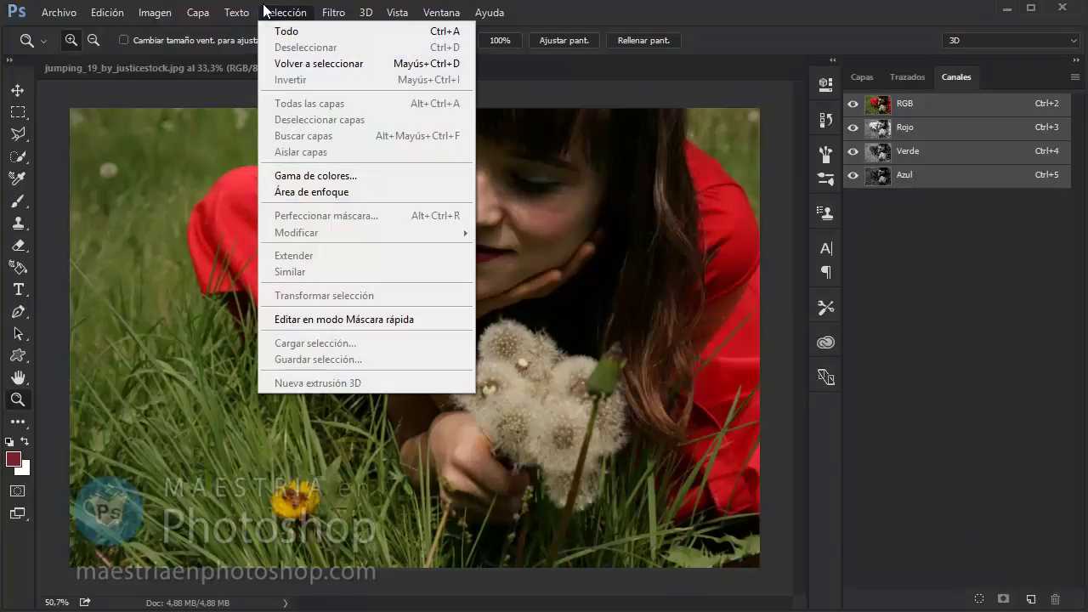
left_click(410, 176)
left_click(334, 186)
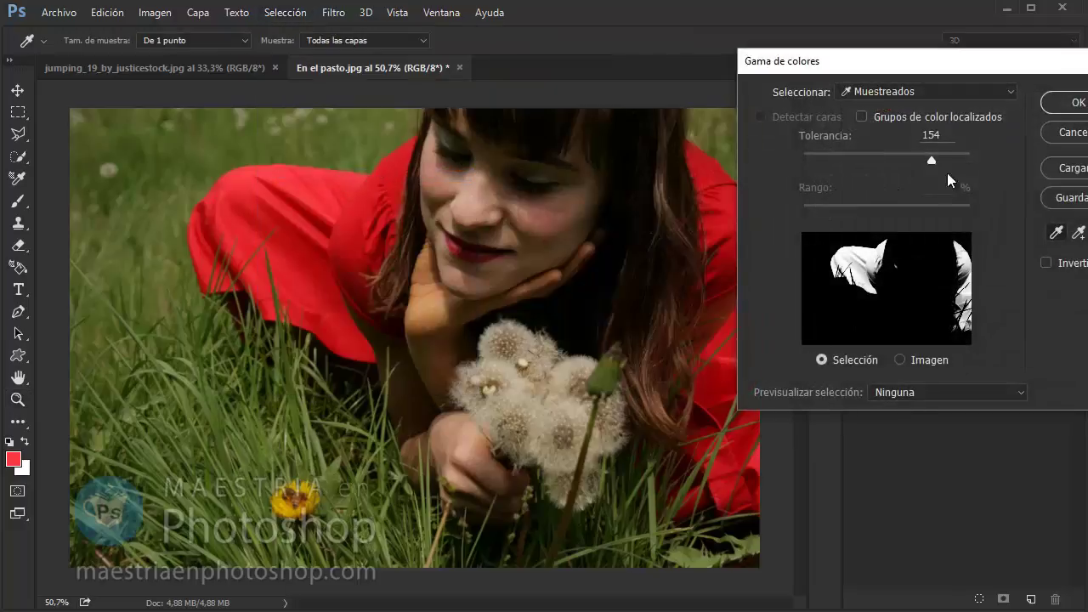
left_click(1076, 99)
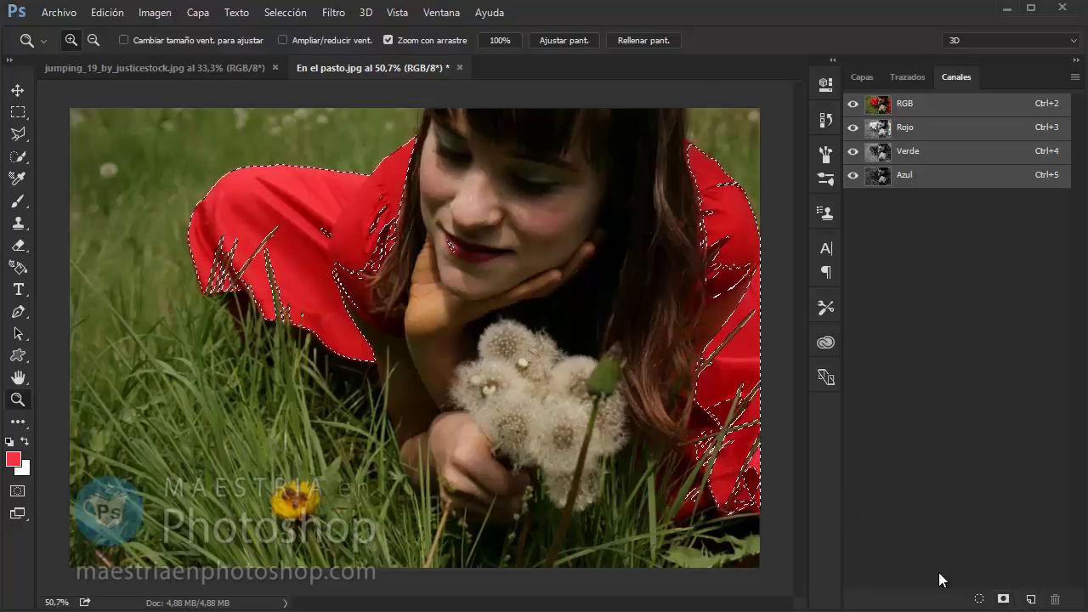
Save the dress selection as channel Alfa 1, view it, then return to RGB.
left_click(1003, 600)
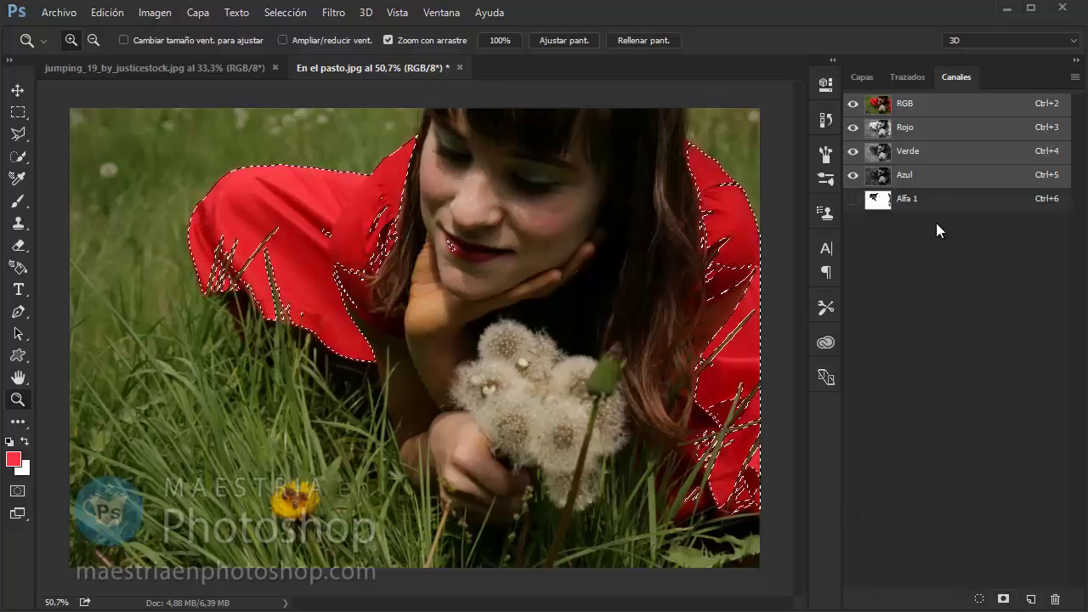
left_click(912, 204)
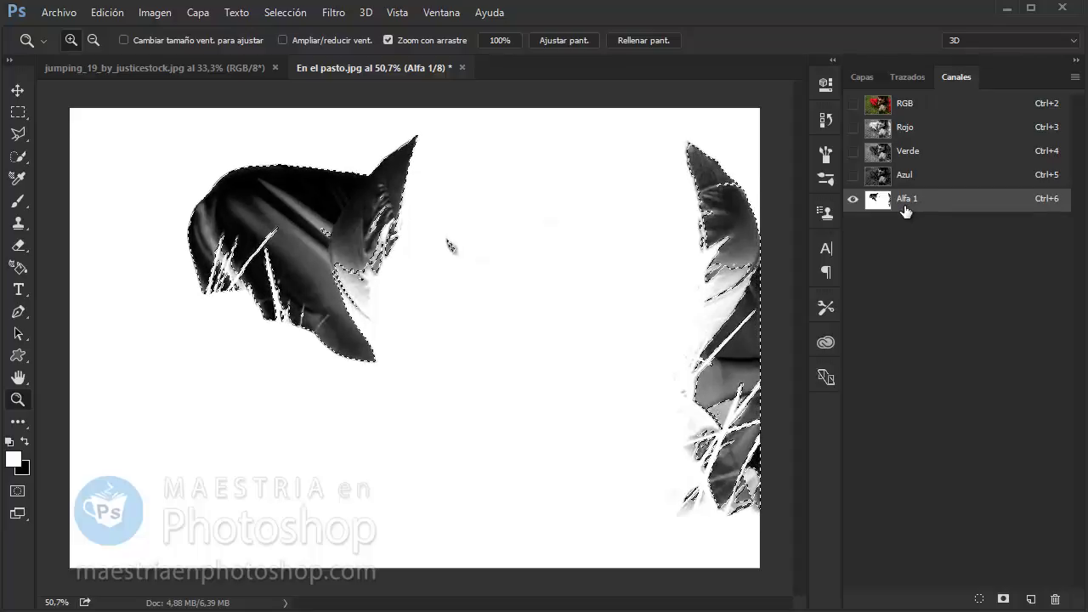
left_click(922, 113)
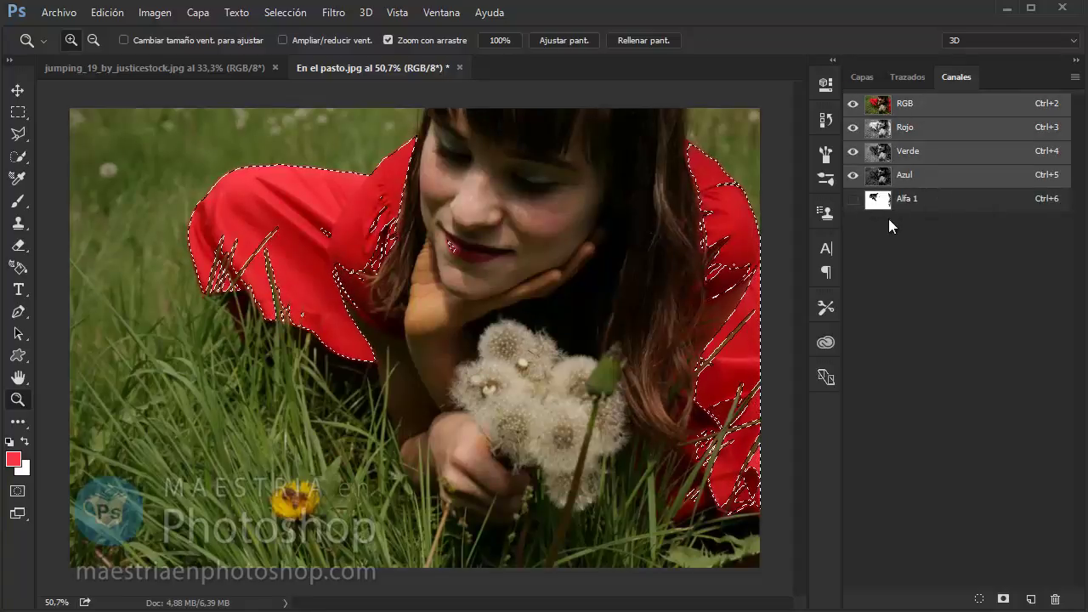
Show the Alfa 1 overlay on the dress, deselect, and make Alfa 1 the active channel.
left_click(853, 199)
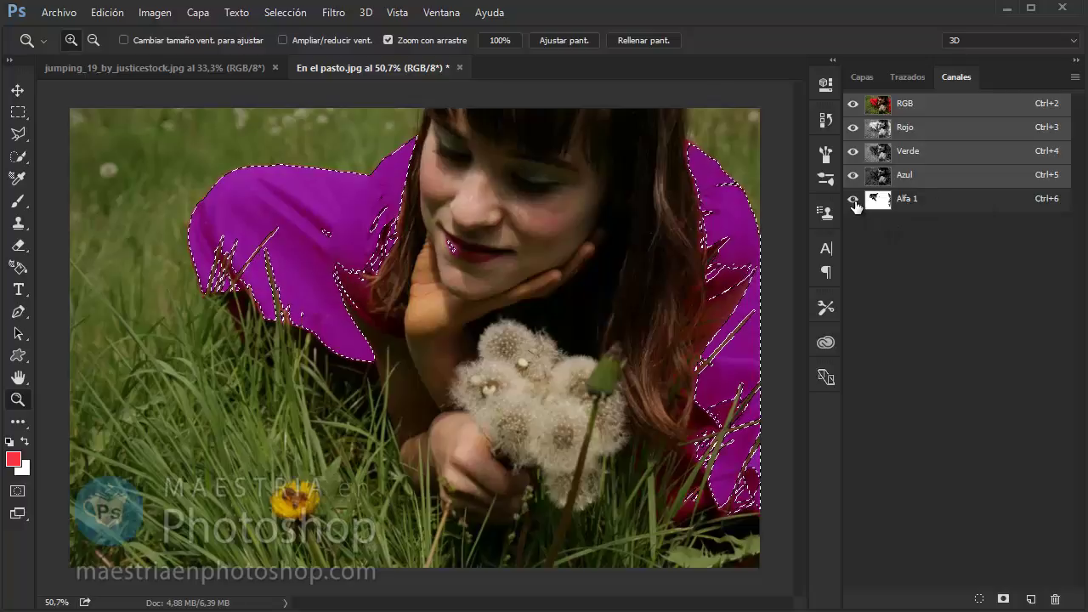
key("ctrl+d")
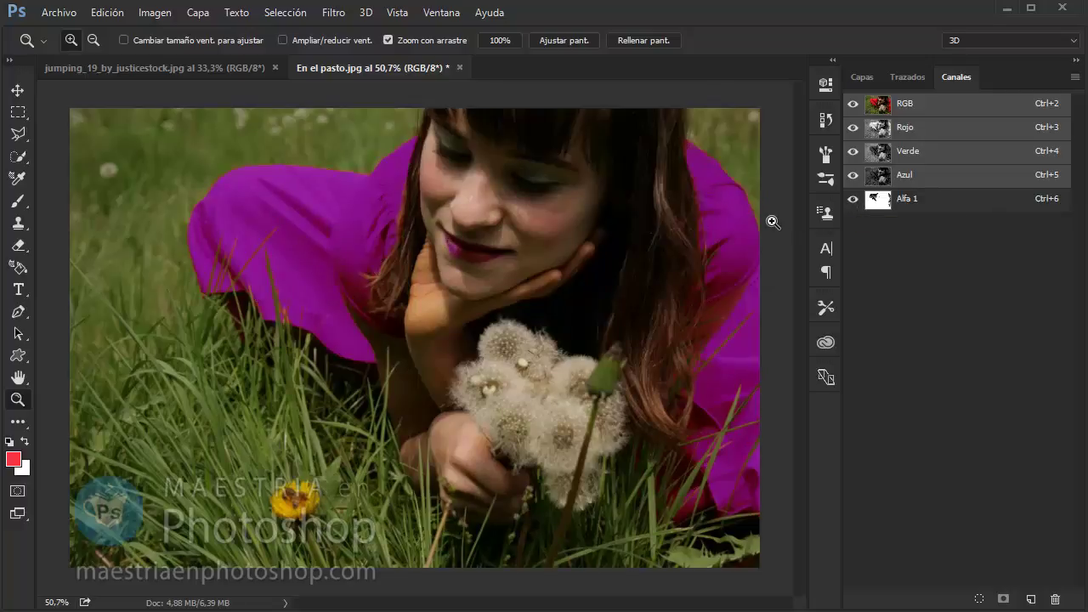
left_click(926, 200)
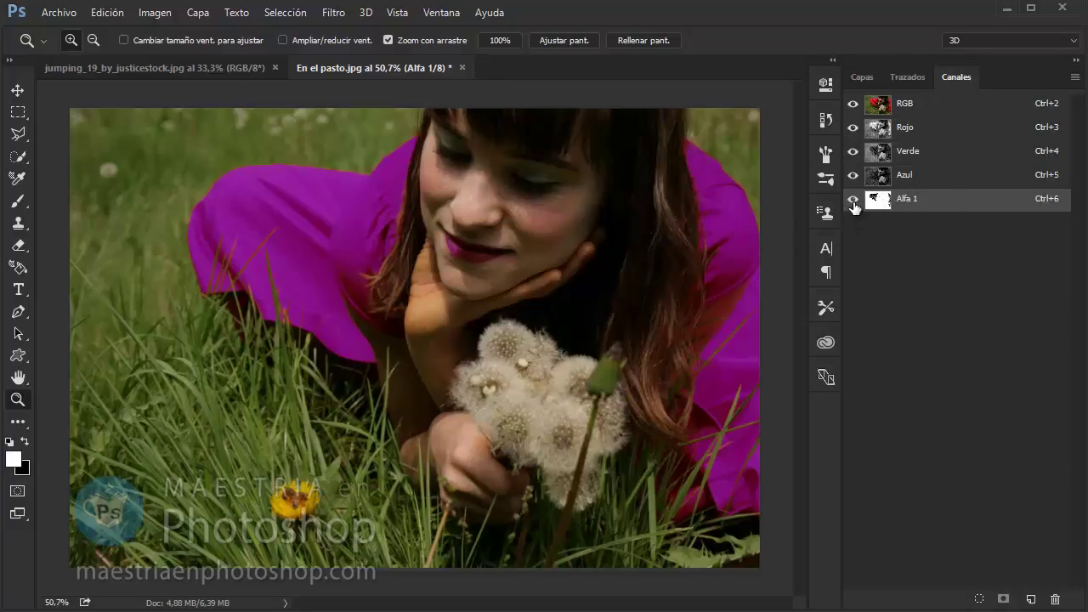
left_click(854, 202)
left_click(854, 203)
Create channel Alfa 2 and brush white zigzag, S-shaped and diagonal strokes onto it.
left_click(1032, 601)
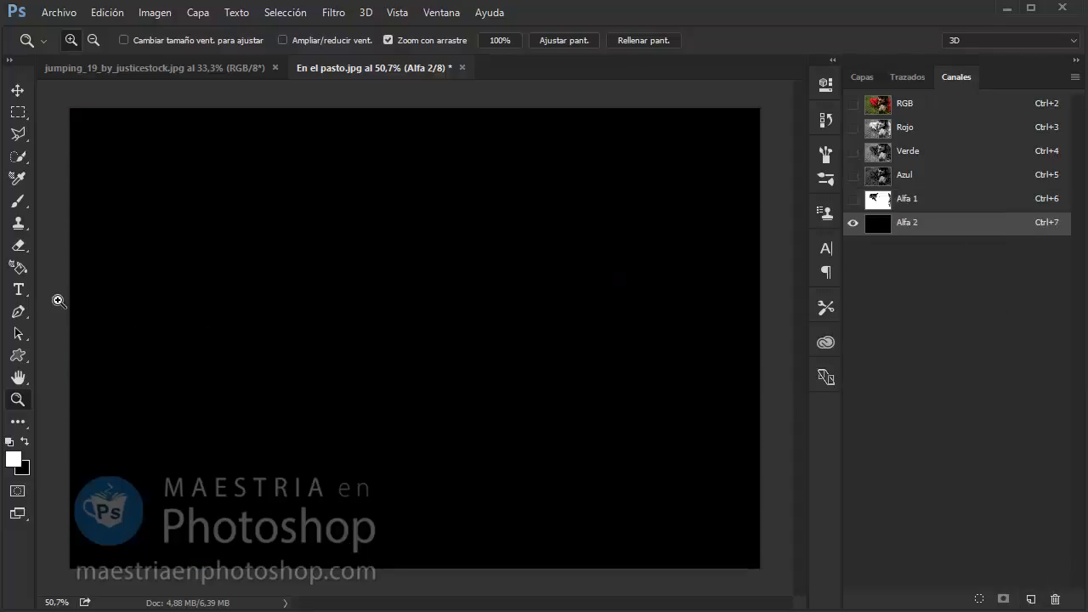
left_click(17, 157)
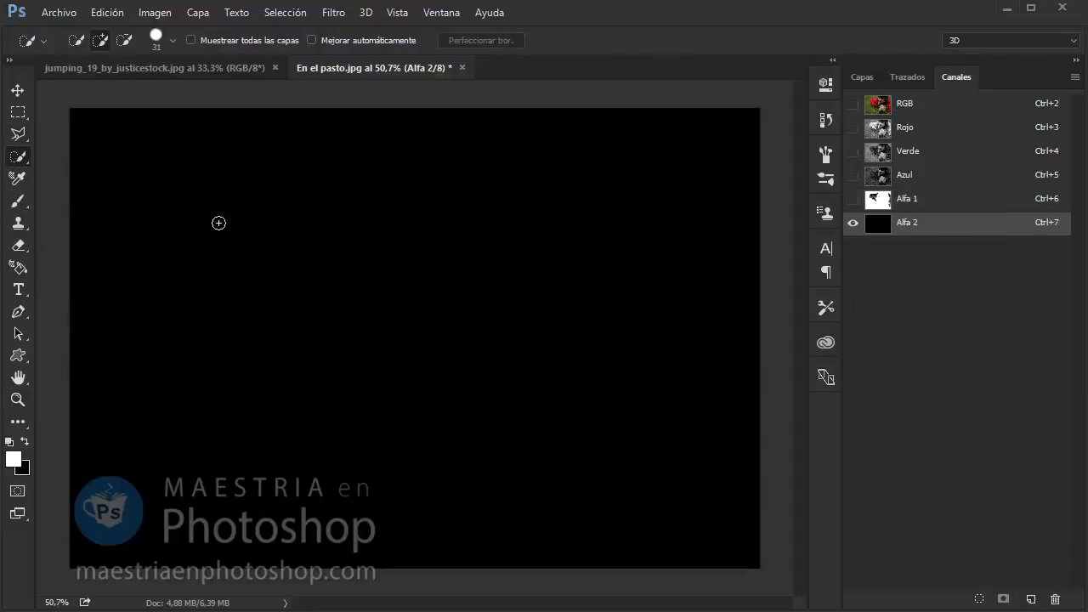
left_click(18, 201)
left_click_drag(275, 238, 372, 200)
left_click_drag(369, 286, 401, 417)
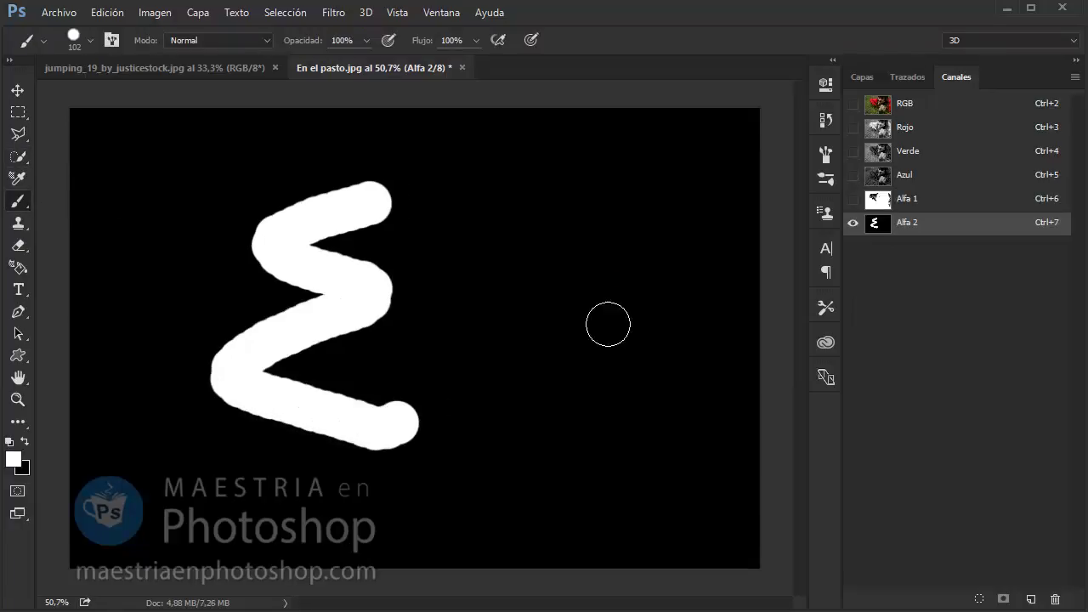
mouse_move(592, 239)
left_mouse_down()
mouse_move(481, 252)
mouse_move(400, 307)
left_mouse_up()
left_click_drag(369, 193, 593, 308)
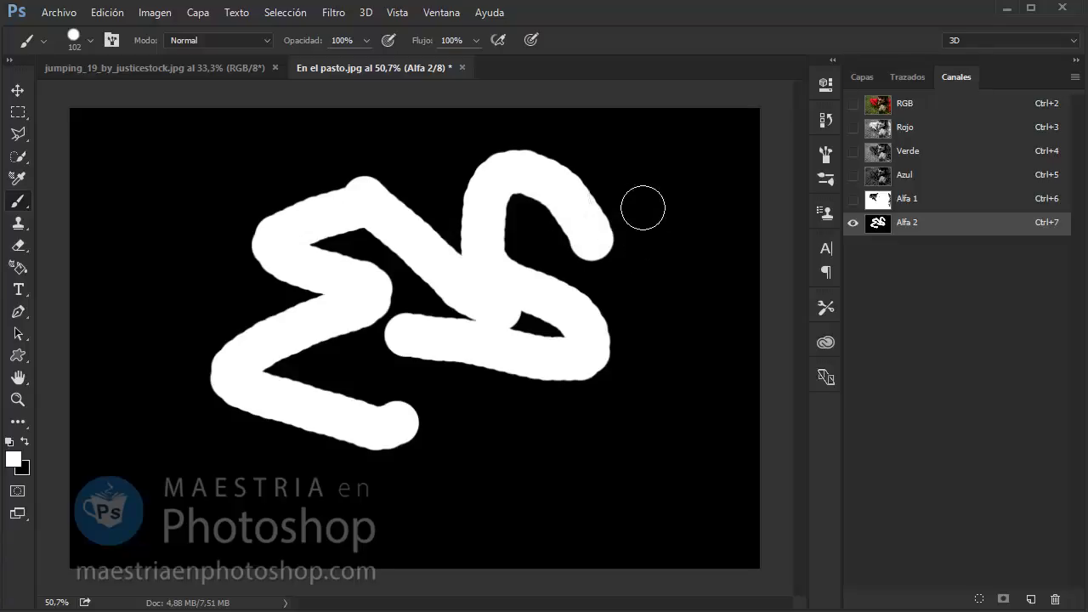
Show RGB and Alfa 1, then trash Alfa 2, Alfa 1 and Azul, leaving Cian and Magenta.
left_click(853, 103)
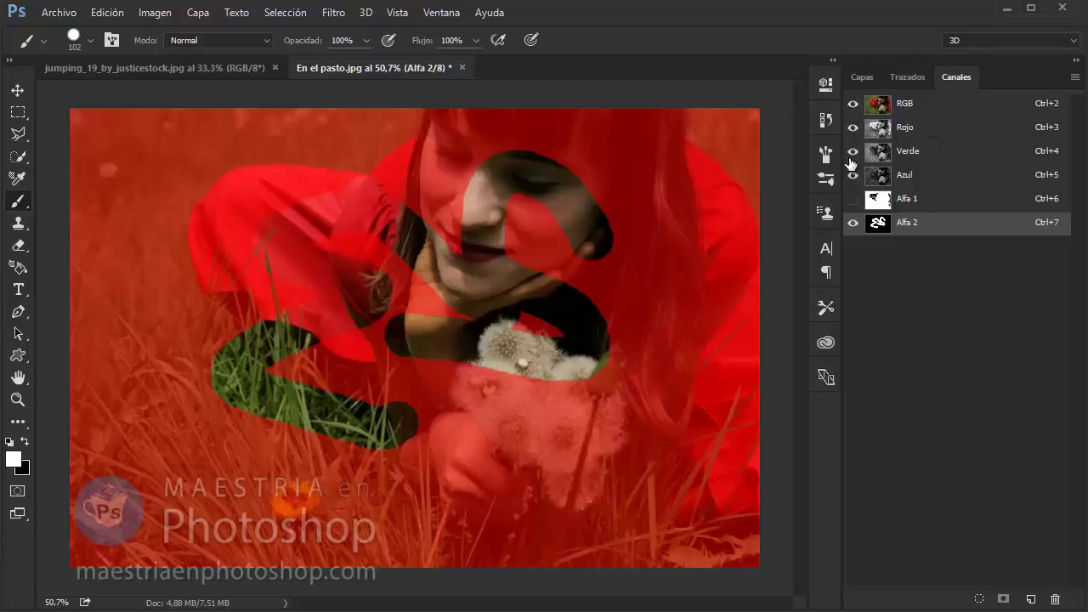
left_click(853, 198)
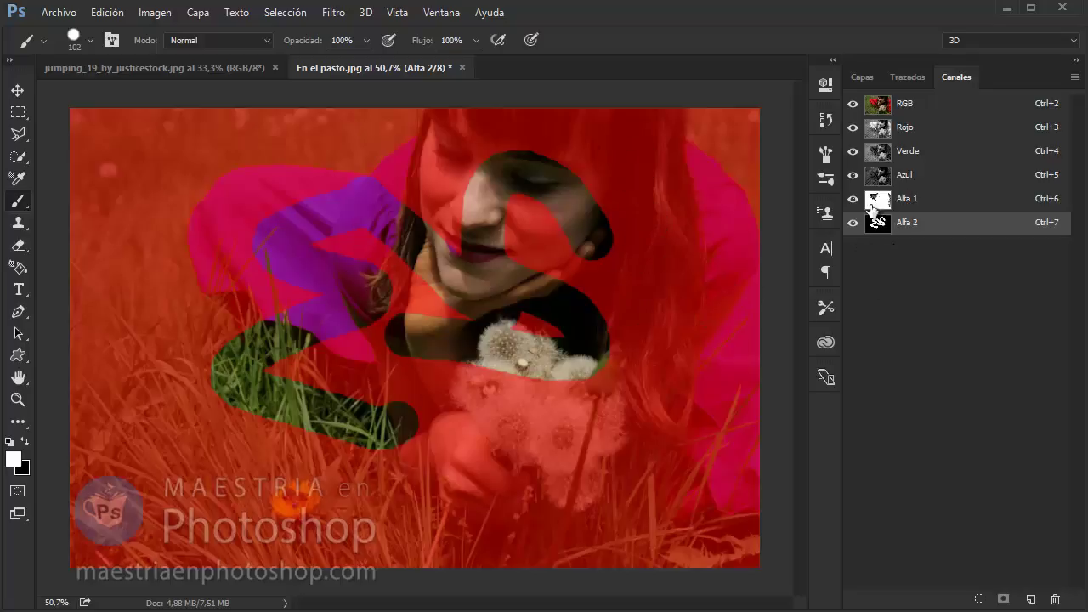
left_click_drag(991, 223, 1055, 600)
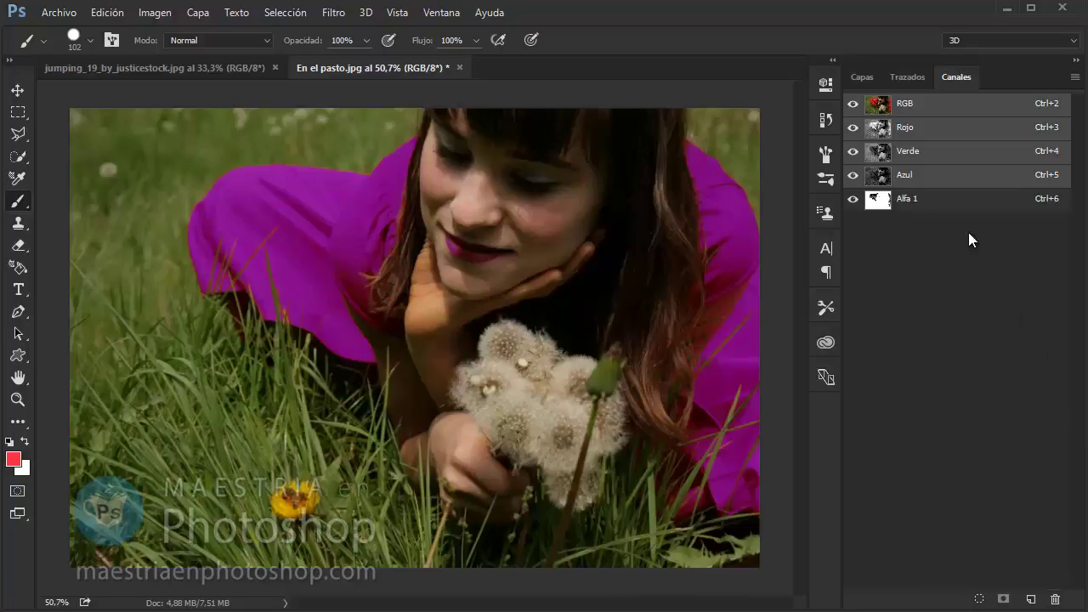
left_click_drag(975, 202, 1056, 601)
mouse_move(952, 182)
left_mouse_down()
mouse_move(1075, 600)
mouse_move(1055, 599)
left_mouse_up()
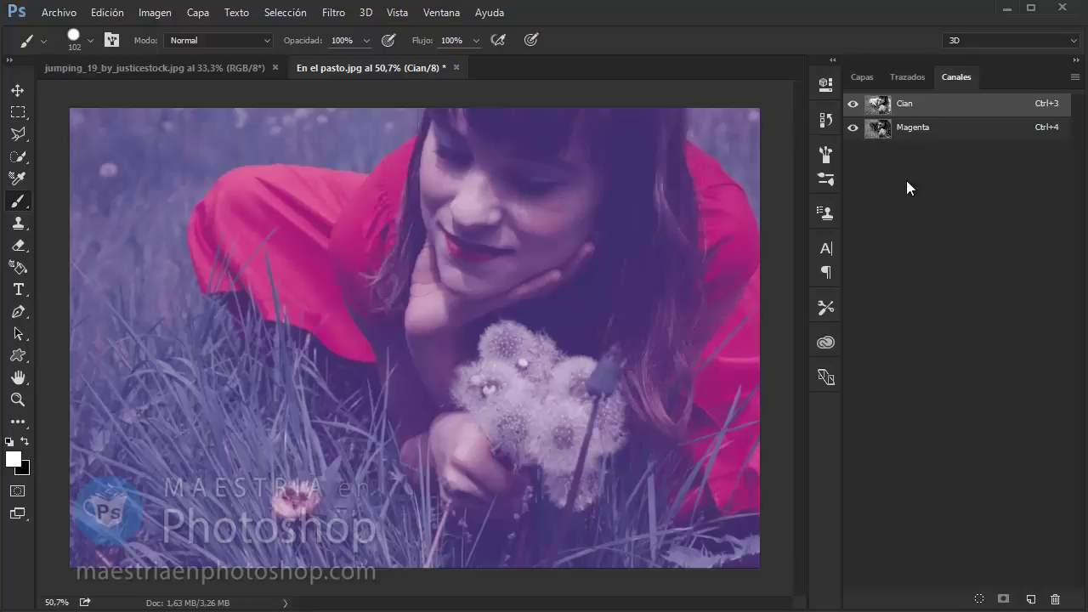
Select the Magenta channel, then show the Capas (Layers) panel with its single Fondo layer.
left_click(948, 128)
left_click(936, 104)
left_click(940, 127)
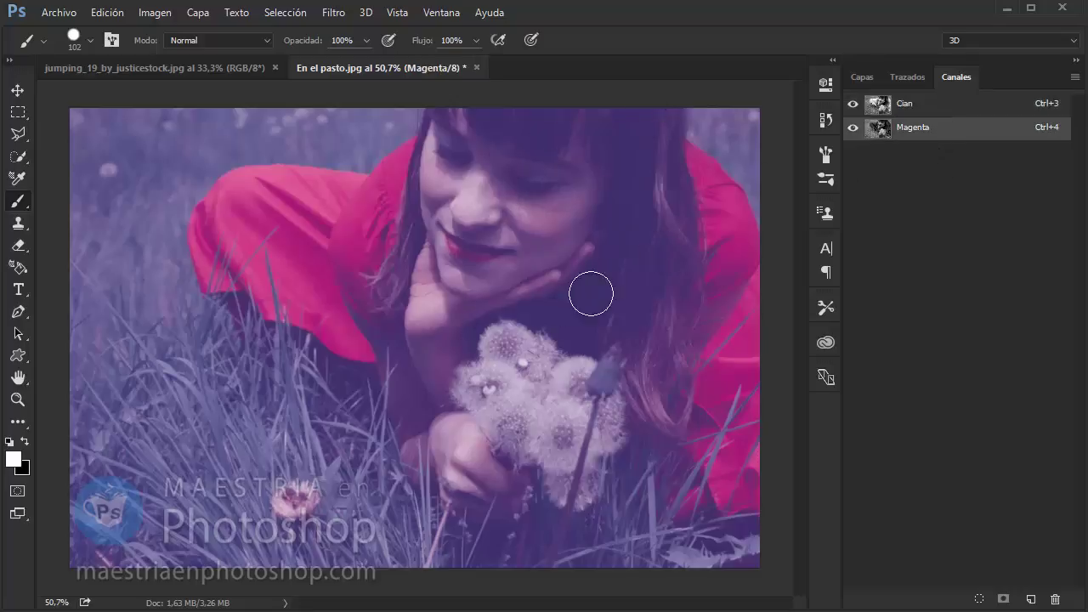
left_click(855, 75)
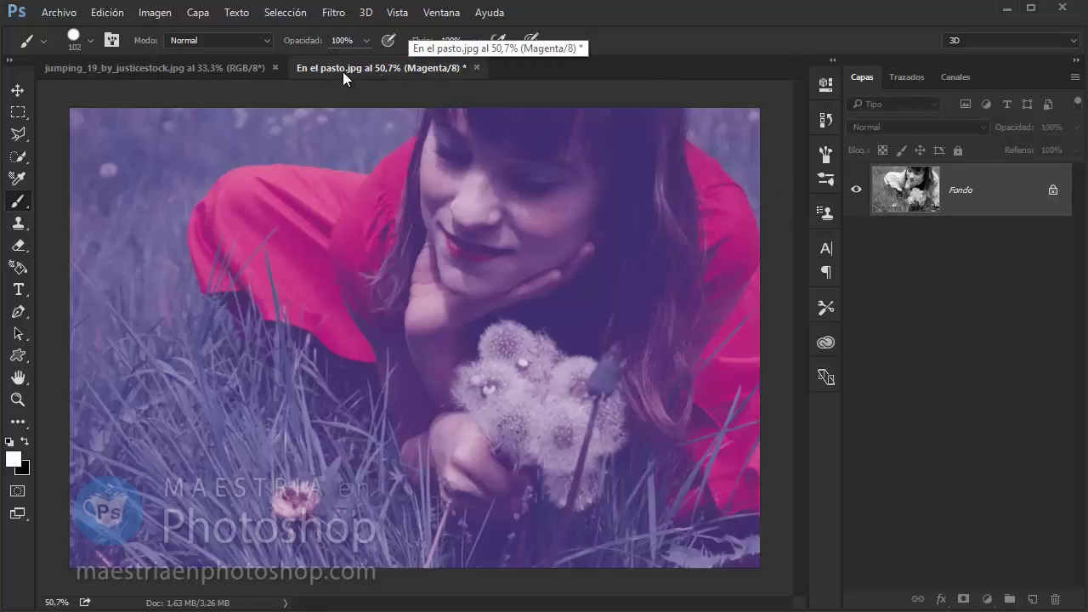
left_click(956, 77)
key("ctrl+3")
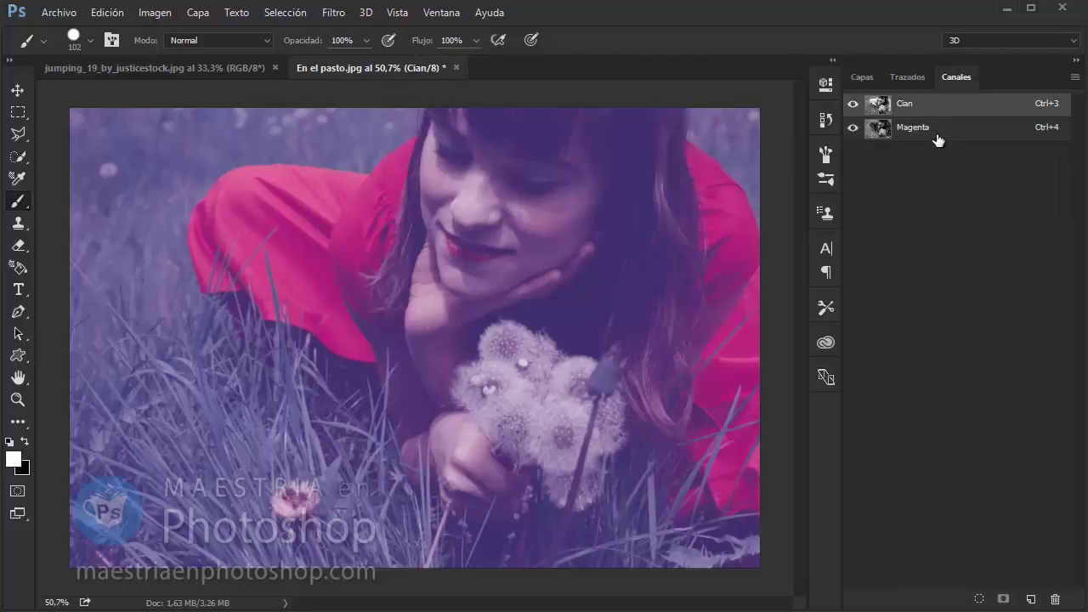
left_click(937, 134)
left_click(939, 106)
left_click(942, 128)
left_click(935, 105)
left_click(927, 128)
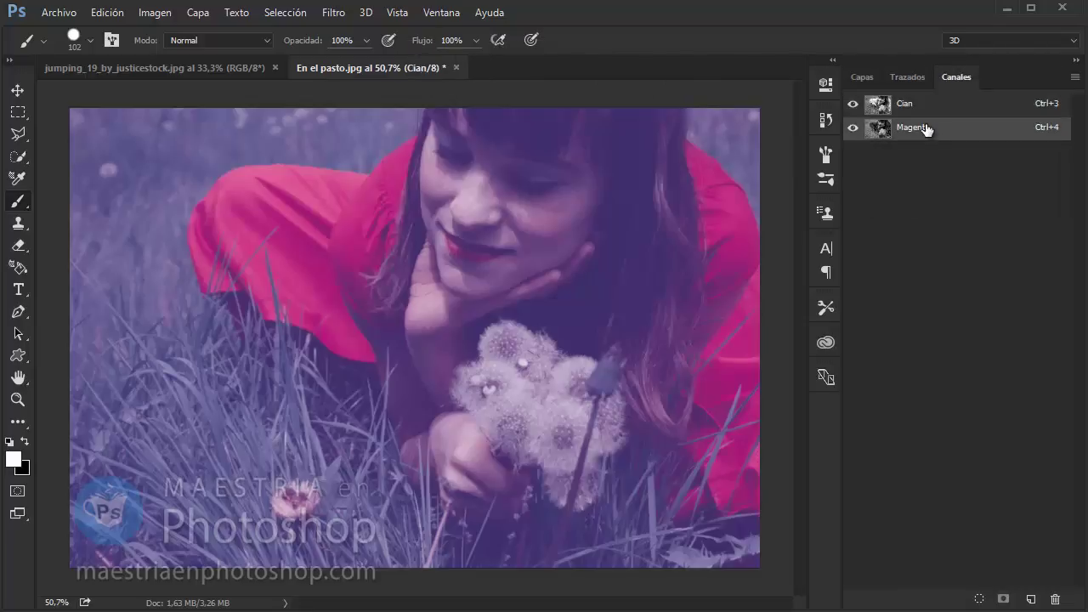
left_click(923, 105)
left_click(923, 127)
left_click(912, 103)
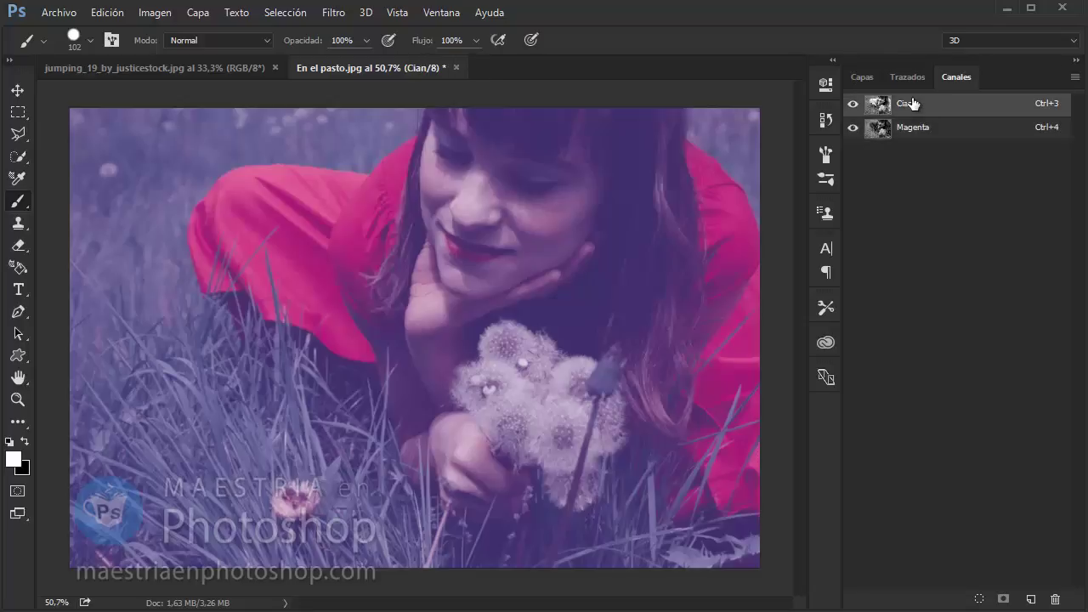
left_click(862, 78)
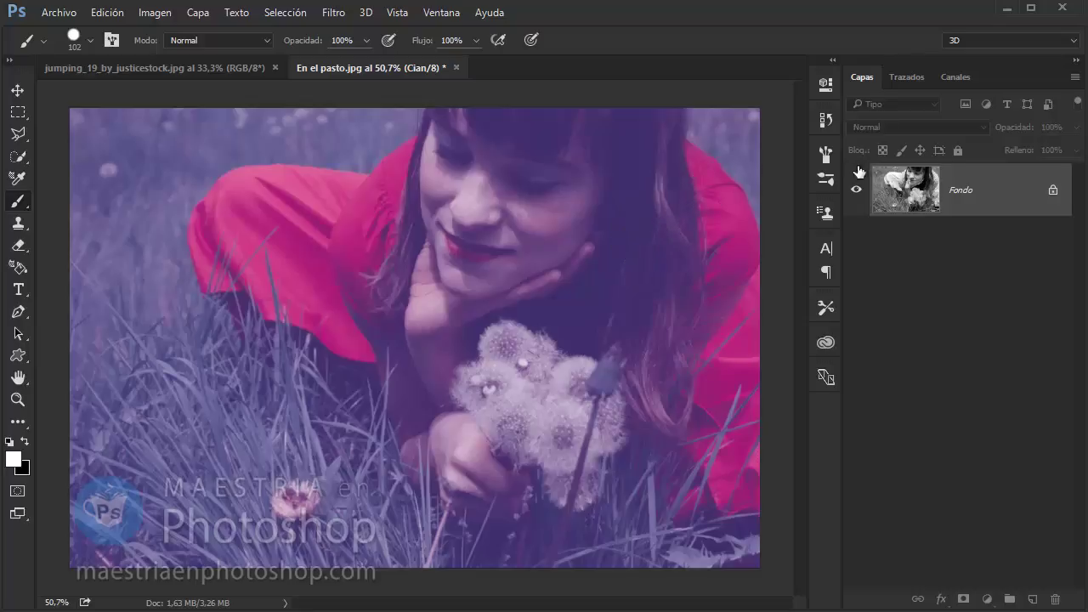
left_click(961, 78)
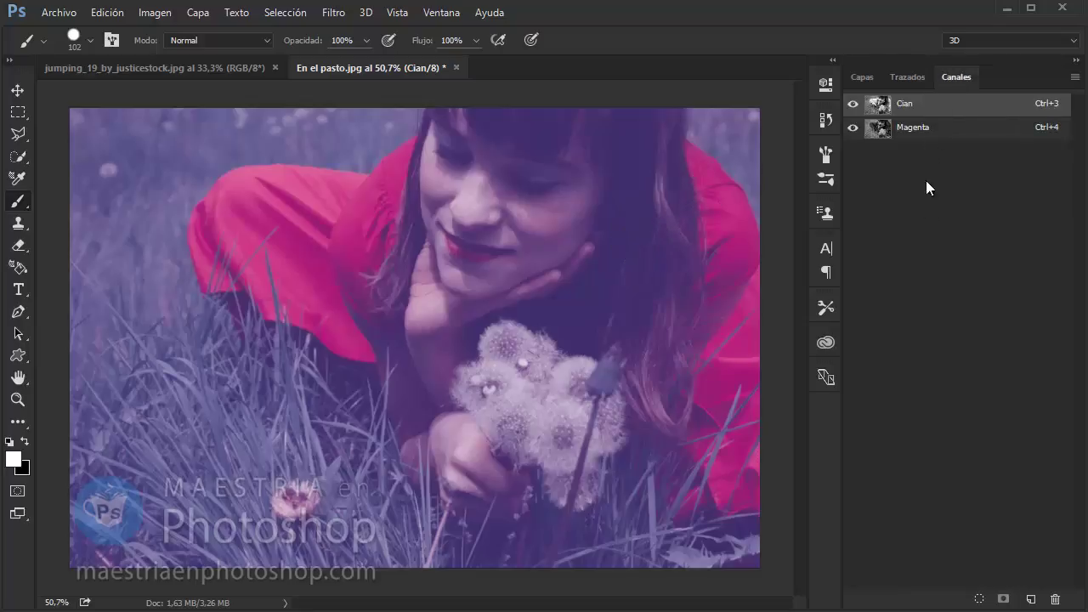
left_click(863, 77)
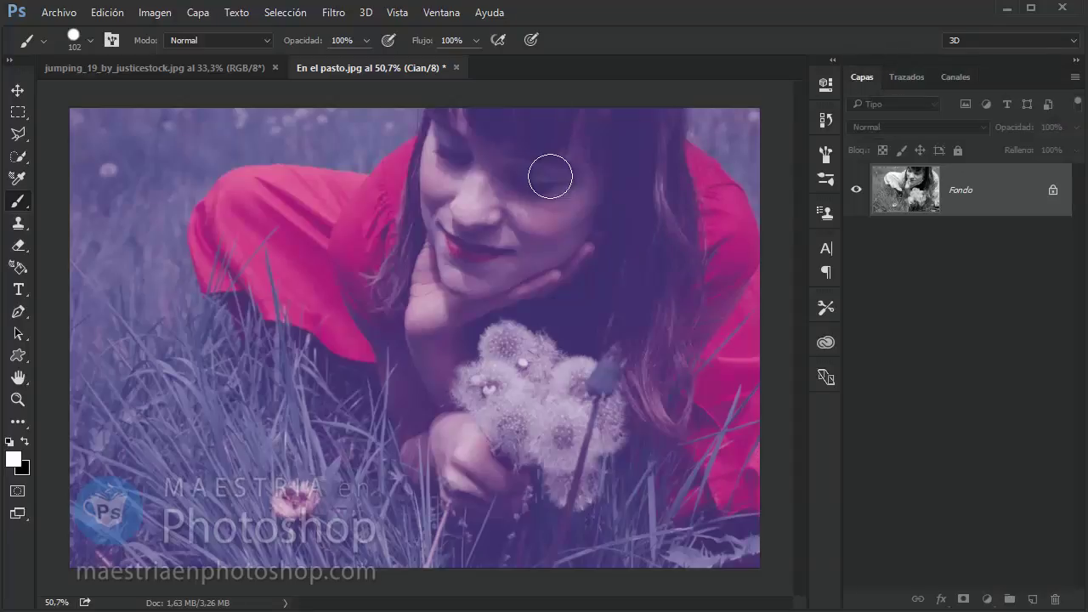
left_click(954, 78)
left_click(862, 77)
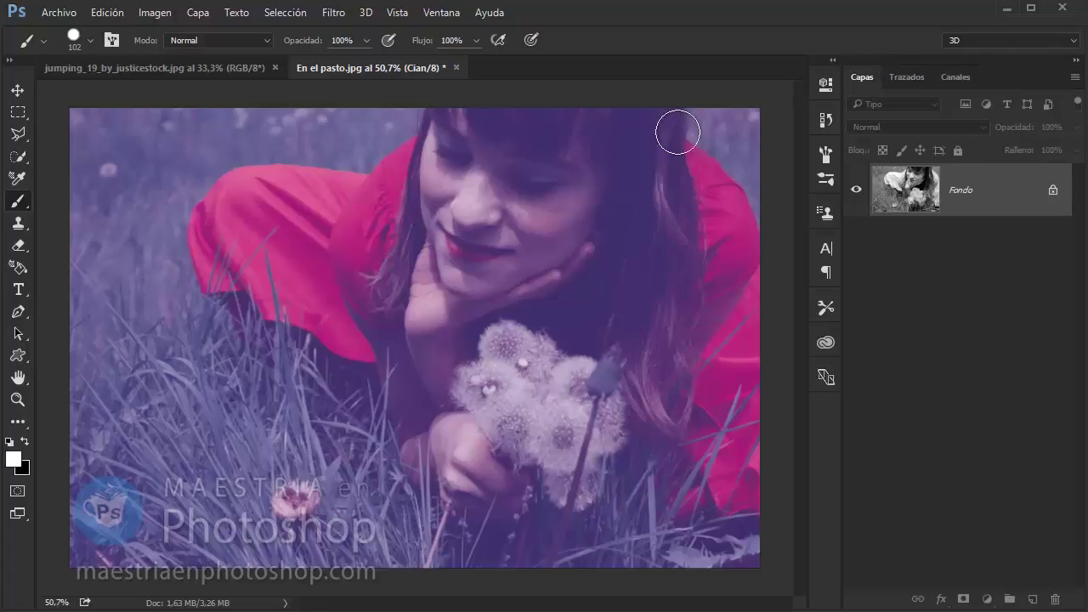